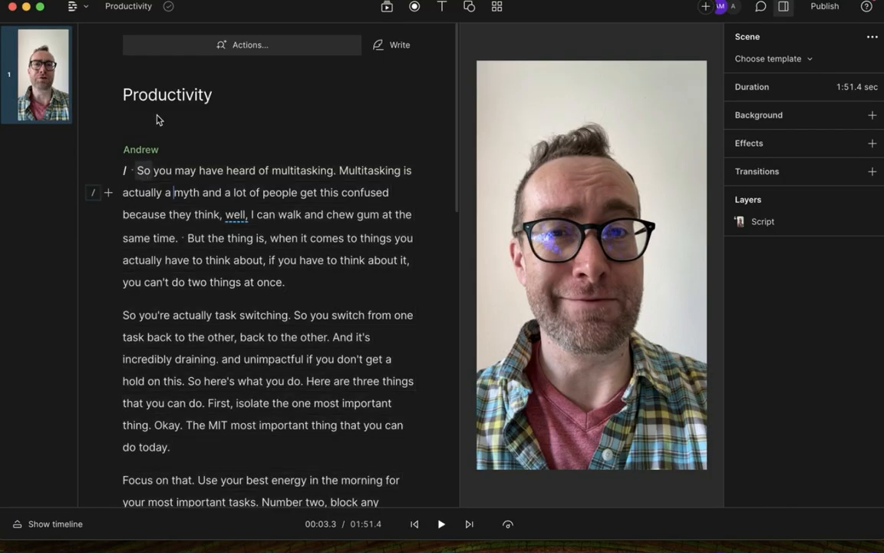
- Find all filler words in the script, review the matches and remove every one of them
{"action": "left_click", "coordinate": [187, 192]}
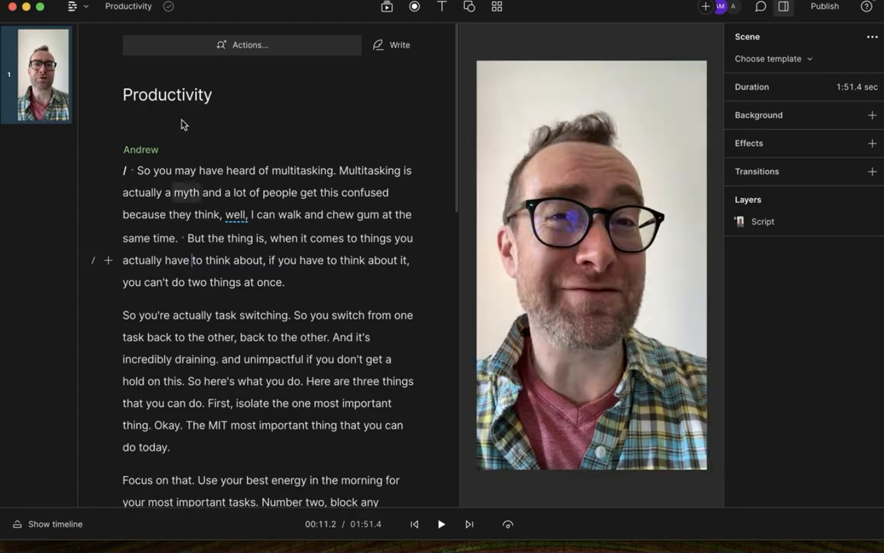
{"action": "left_click", "coordinate": [155, 45]}
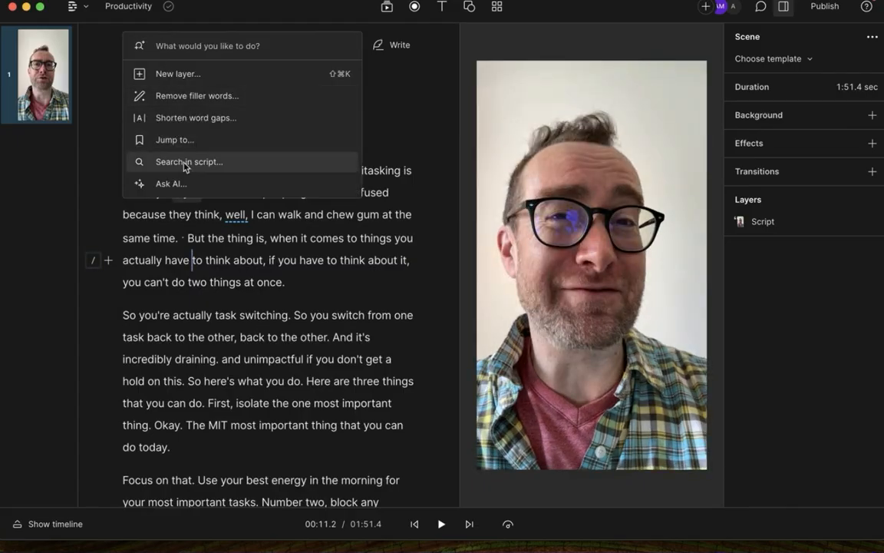
{"action": "left_click", "coordinate": [174, 100]}
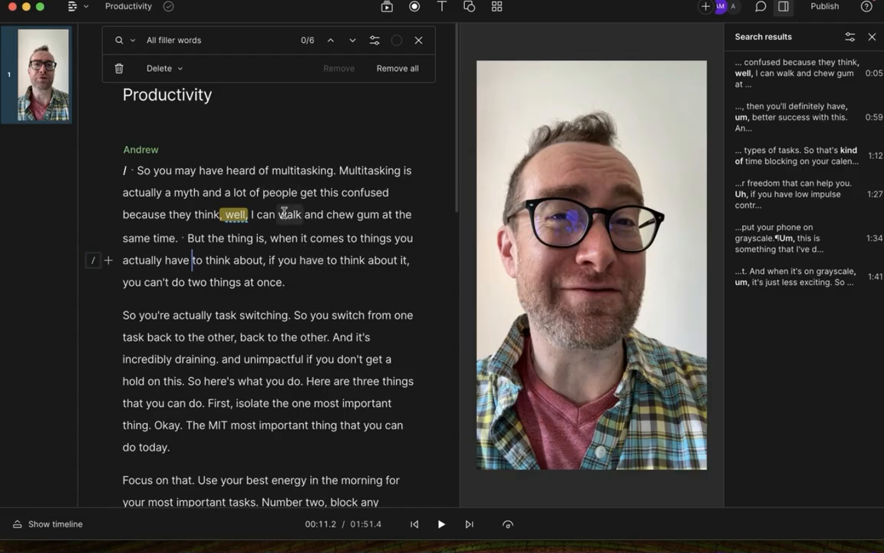
{"action": "scroll", "coordinate": [262, 205], "scroll_direction": "down", "scroll_amount": 15}
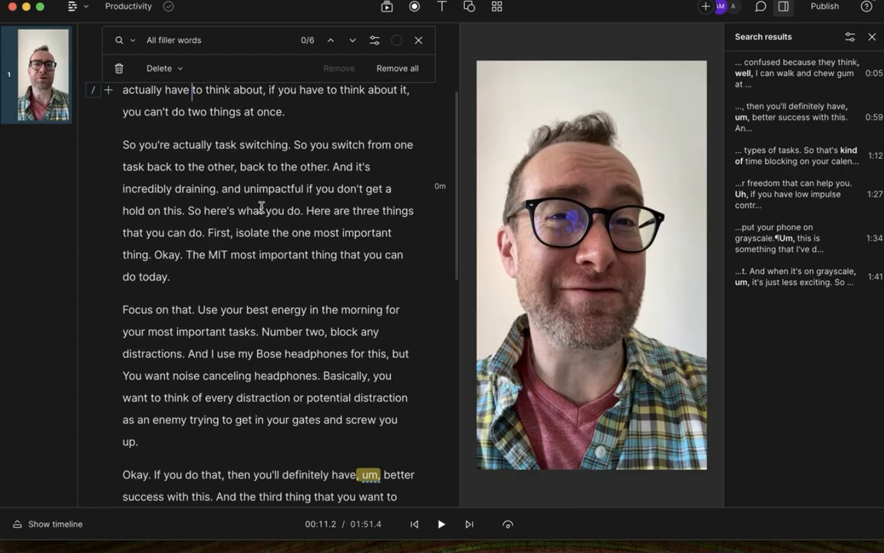
{"action": "scroll", "coordinate": [262, 205], "scroll_direction": "up", "scroll_amount": 3}
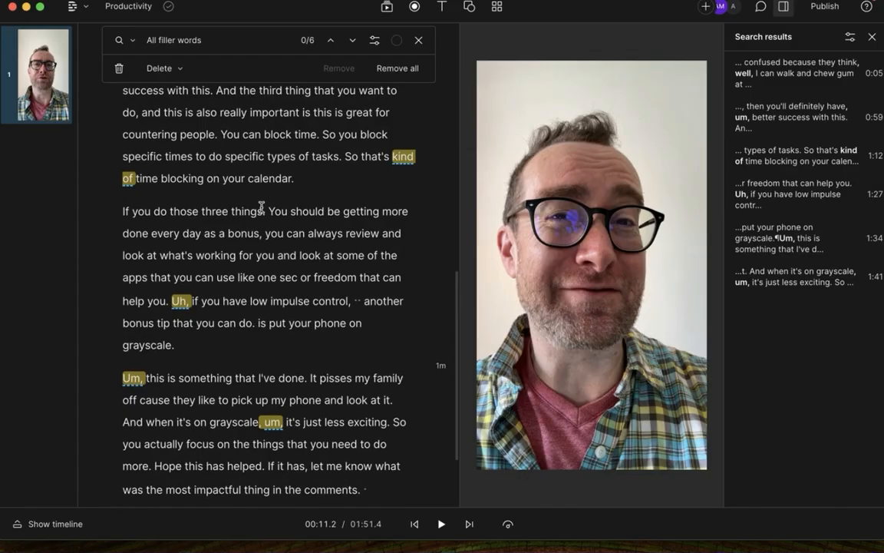
{"action": "scroll", "coordinate": [367, 147], "scroll_direction": "up", "scroll_amount": 10}
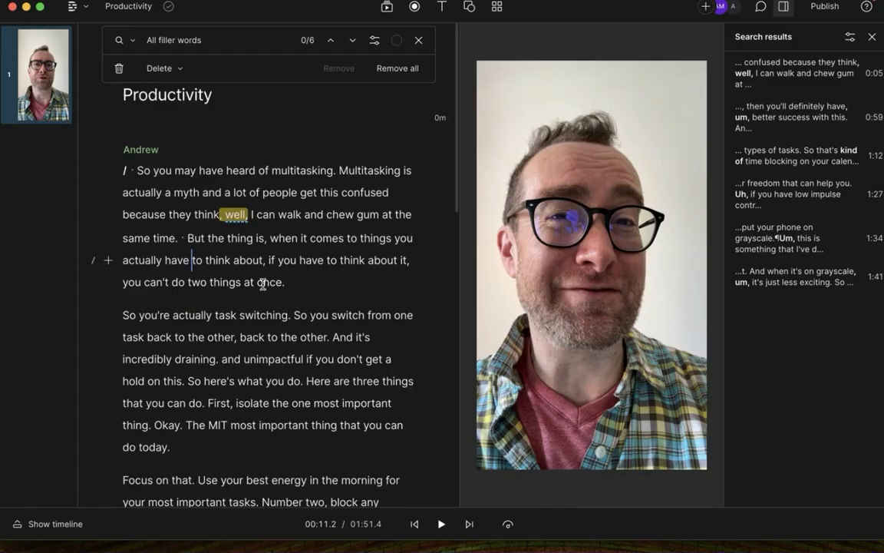
{"action": "left_click", "coordinate": [394, 69]}
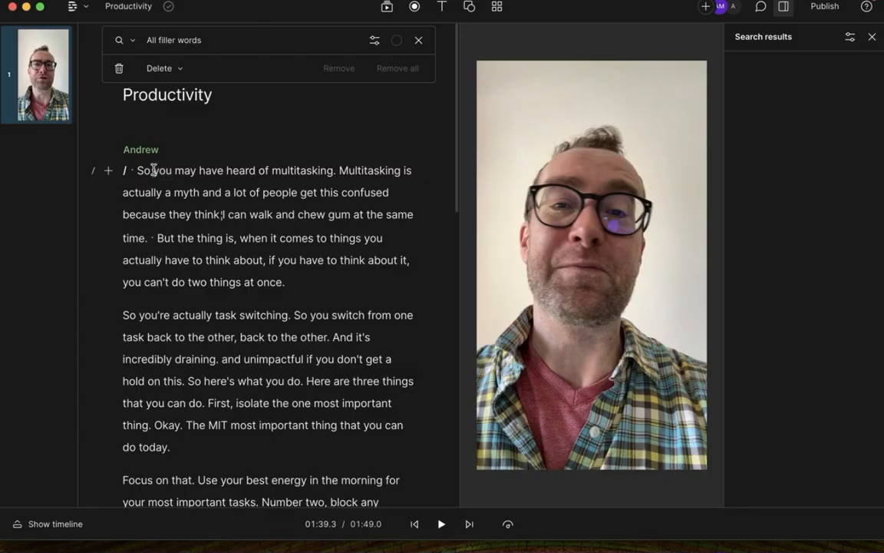
- Strike out the script's opening sentence, "So you may have heard of multitasking."
{"action": "left_click_drag", "start_coordinate": [153, 170], "coordinate": [129, 175]}
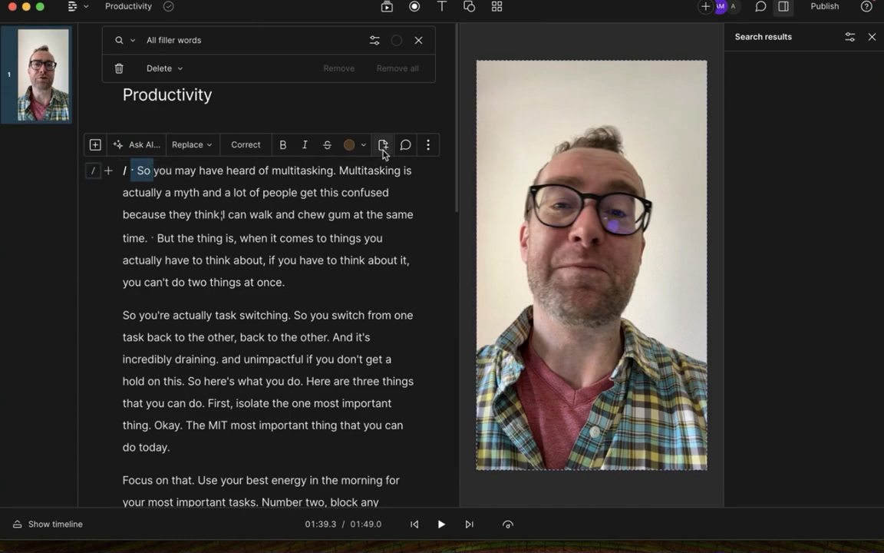
{"action": "left_click", "coordinate": [328, 146]}
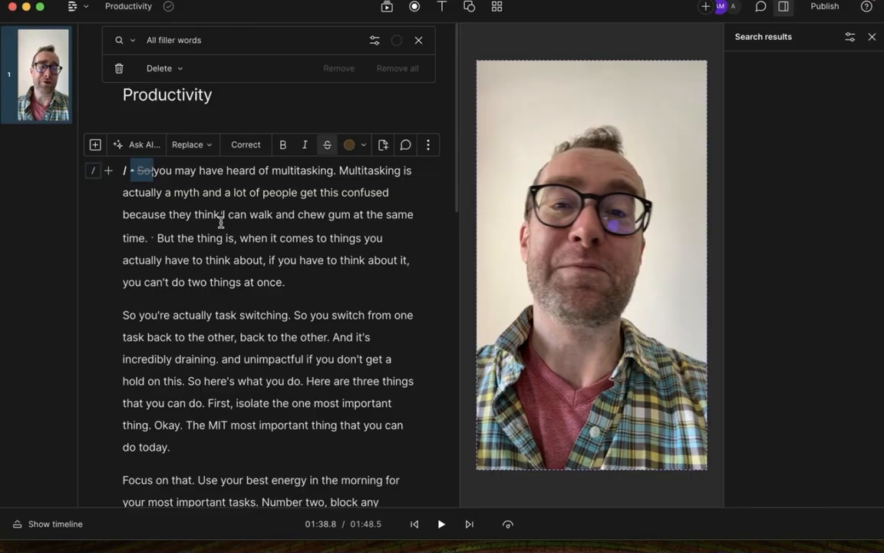
{"action": "left_click_drag", "start_coordinate": [339, 170], "coordinate": [132, 167]}
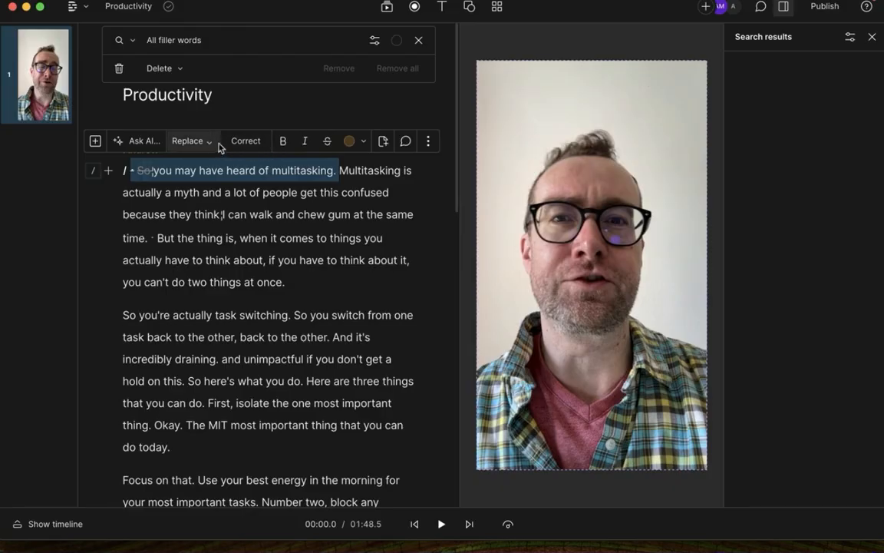
{"action": "left_click", "coordinate": [327, 143]}
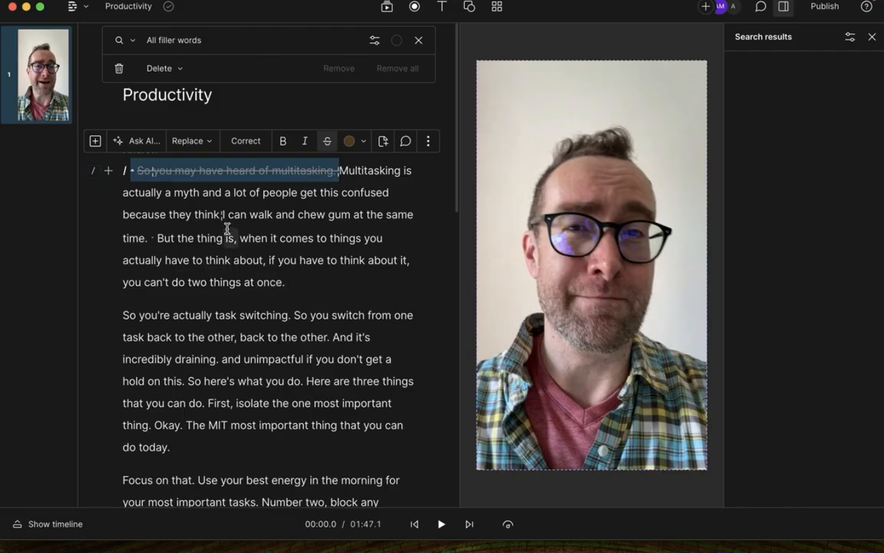
- Strike out the pause between "if you have low impulse control," and "another bonus tip" in the script
{"action": "scroll", "coordinate": [227, 228], "scroll_direction": "down", "scroll_amount": 1}
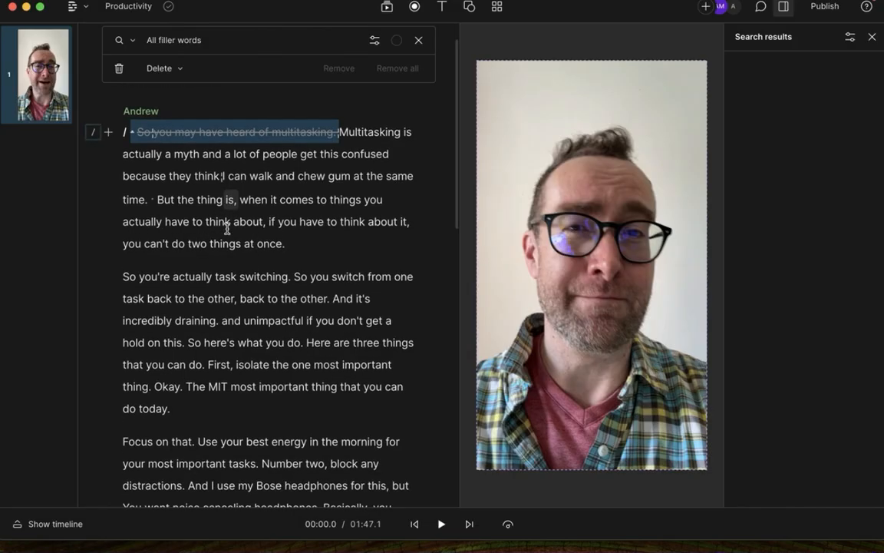
{"action": "scroll", "coordinate": [228, 228], "scroll_direction": "down", "scroll_amount": 2}
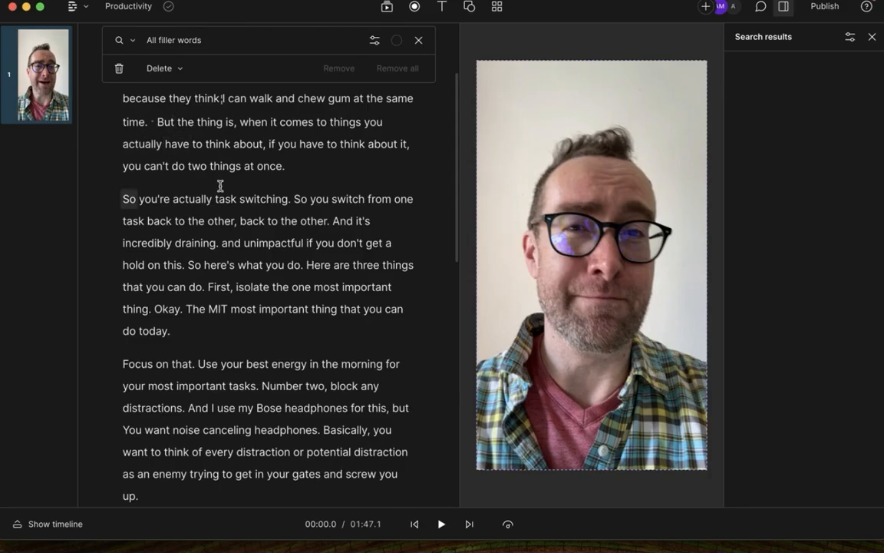
{"action": "scroll", "coordinate": [221, 186], "scroll_direction": "down", "scroll_amount": 2}
{"action": "scroll", "coordinate": [220, 186], "scroll_direction": "down", "scroll_amount": 10}
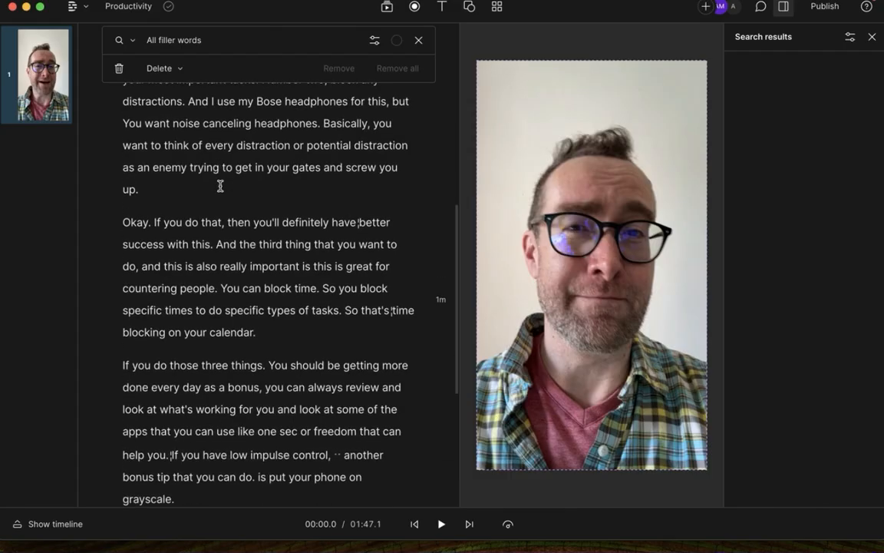
{"action": "scroll", "coordinate": [220, 185], "scroll_direction": "down", "scroll_amount": 4}
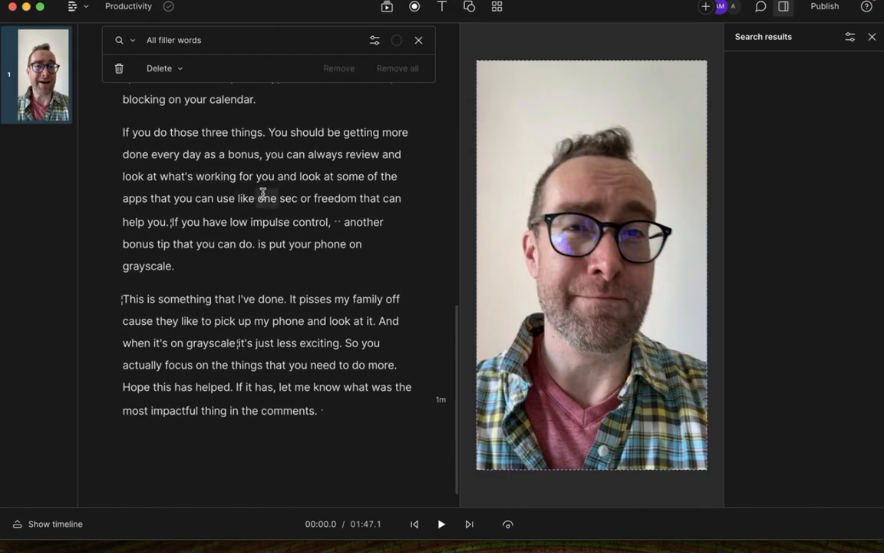
{"action": "left_click", "coordinate": [338, 223]}
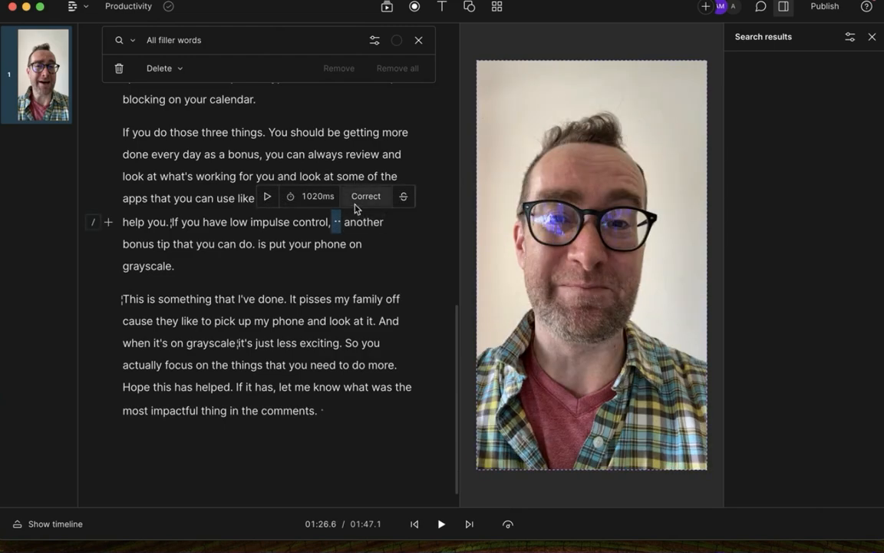
{"action": "left_click", "coordinate": [404, 196]}
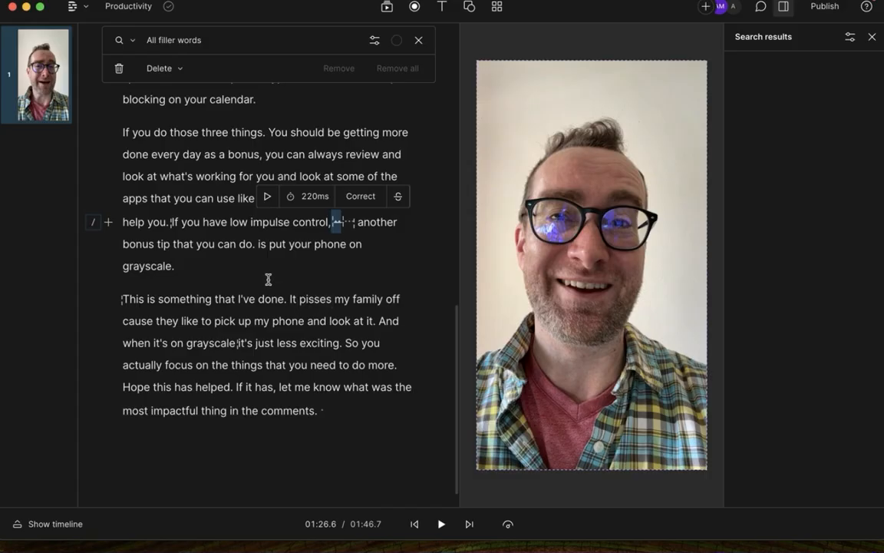
- Strike out the script's closing lines from "Hope this has helped" through "most impactful thing in the comments."
{"action": "left_click_drag", "start_coordinate": [327, 434], "coordinate": [403, 395]}
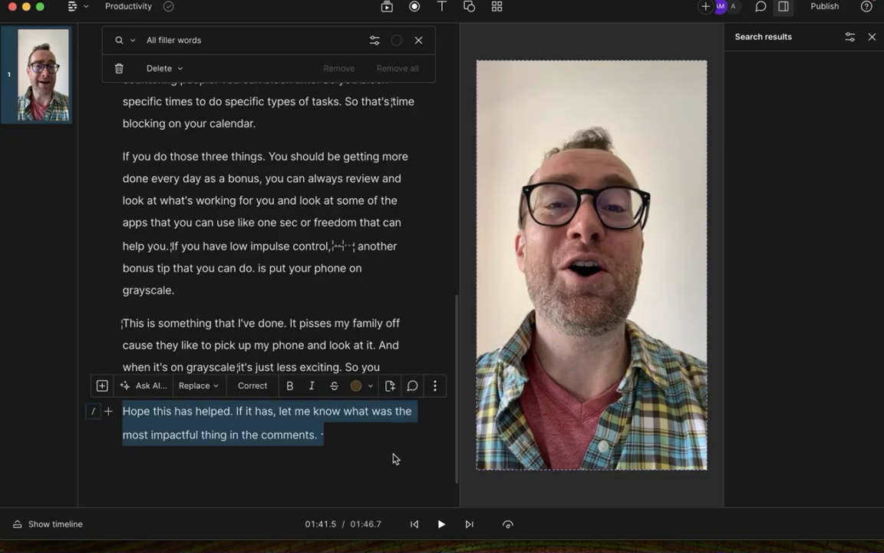
{"action": "left_click", "coordinate": [330, 386]}
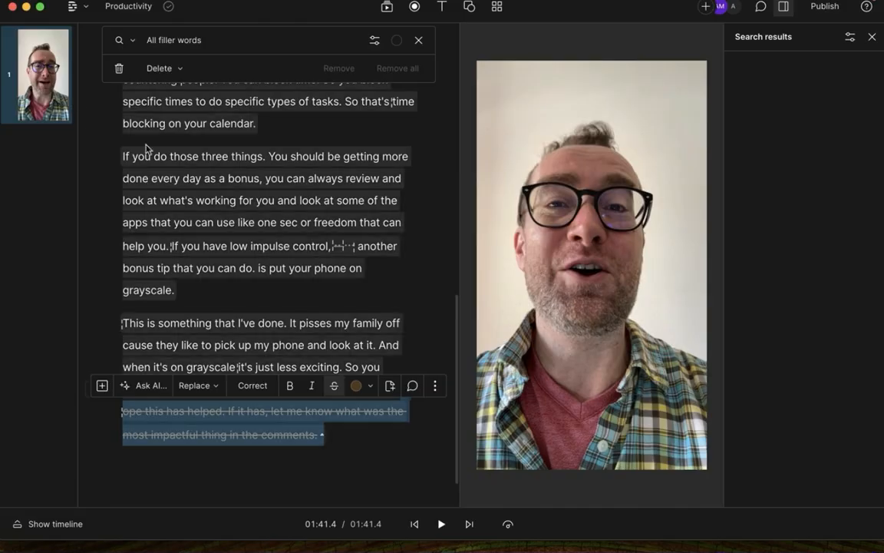
{"action": "left_click", "coordinate": [204, 184]}
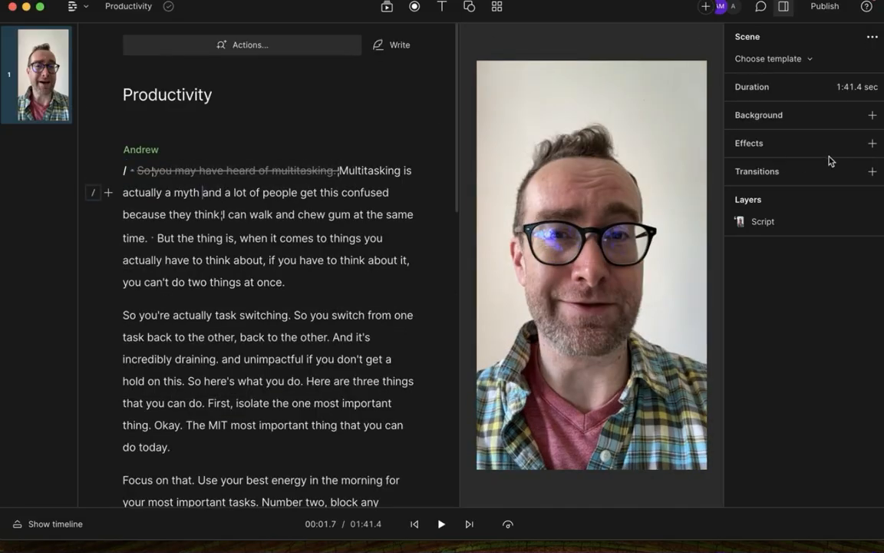
- Sample the original audio from "when it comes to things", and enable Studio Sound and Green Screen for the script video
{"action": "left_click", "coordinate": [238, 238]}
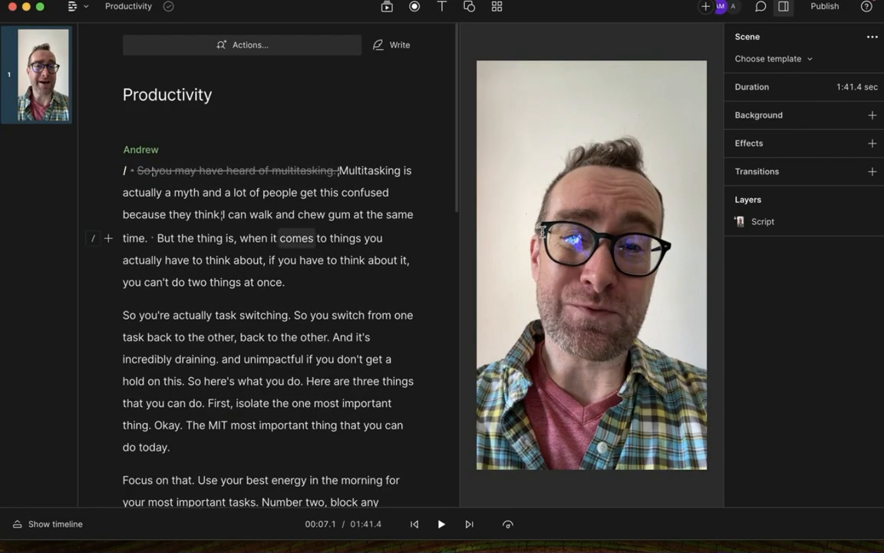
{"action": "left_click", "coordinate": [639, 240]}
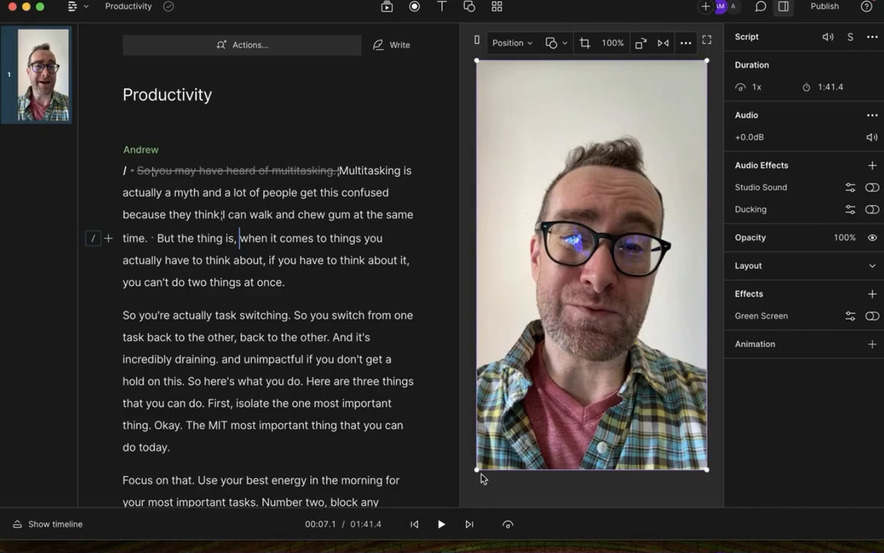
{"action": "left_click", "coordinate": [442, 526]}
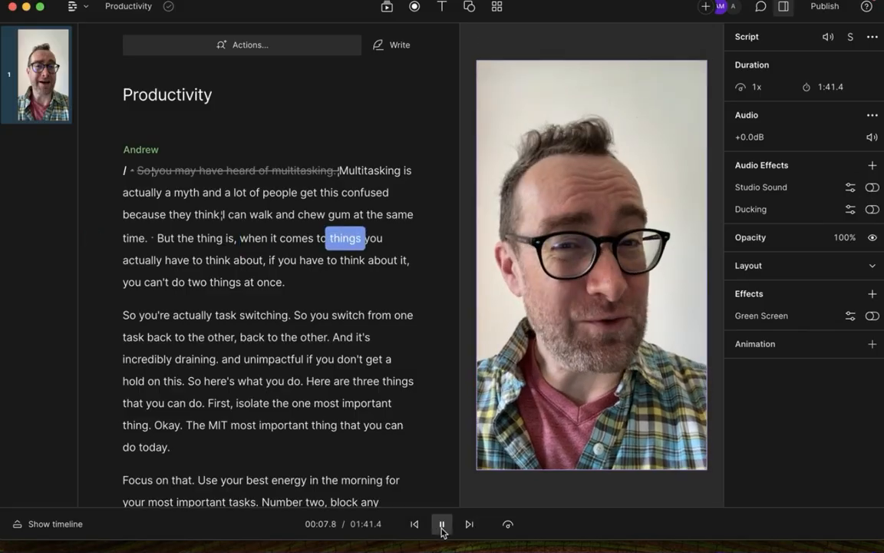
{"action": "left_click", "coordinate": [442, 526]}
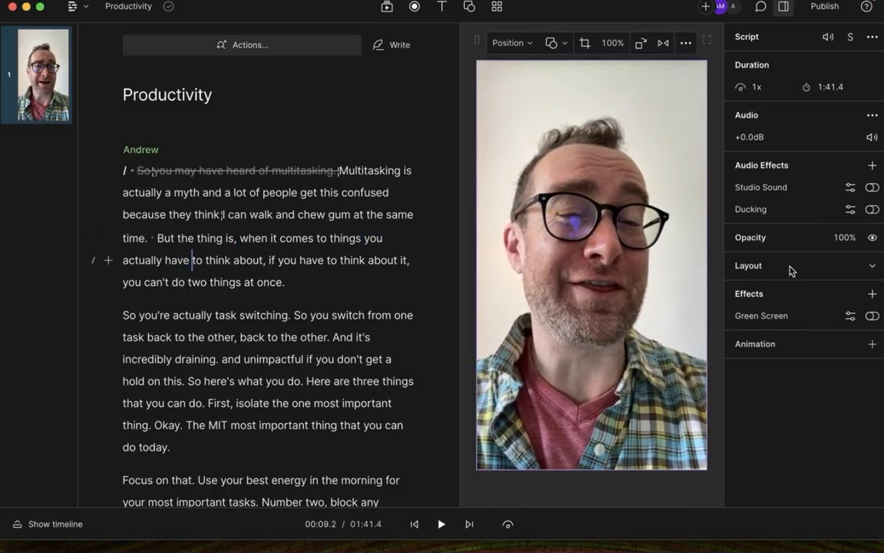
{"action": "left_click", "coordinate": [874, 189]}
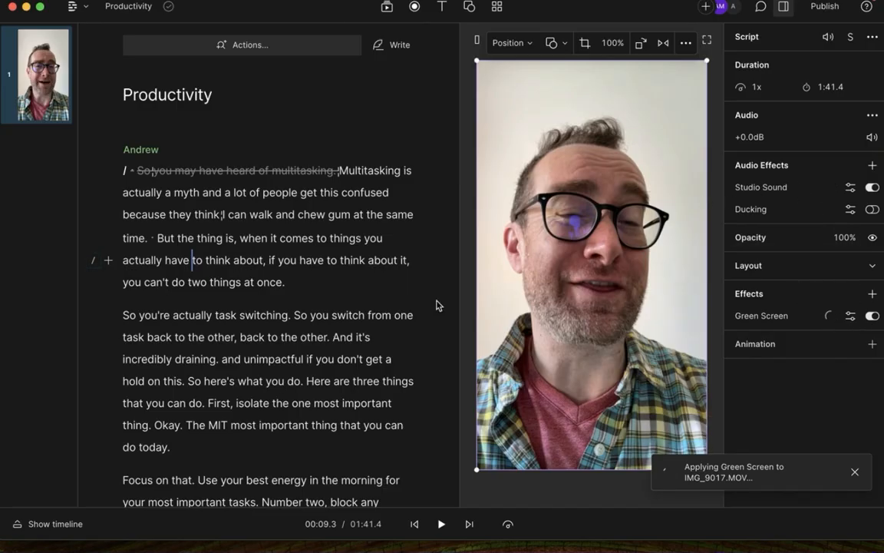
- Play the video from "to think about" to hear the Studio Sound result, adjusting the system volume during playback
{"action": "left_click", "coordinate": [444, 525]}
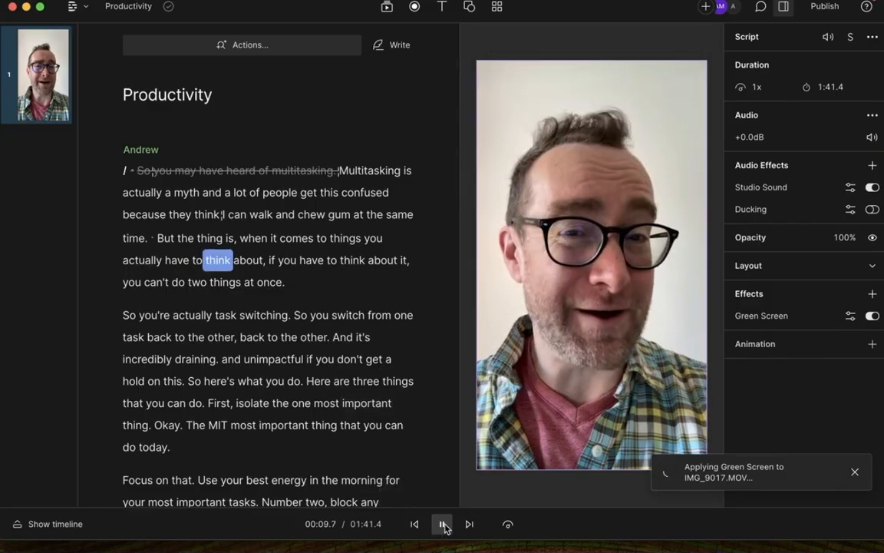
{"action": "key", "text": "XF86AudioRaiseVolume"}
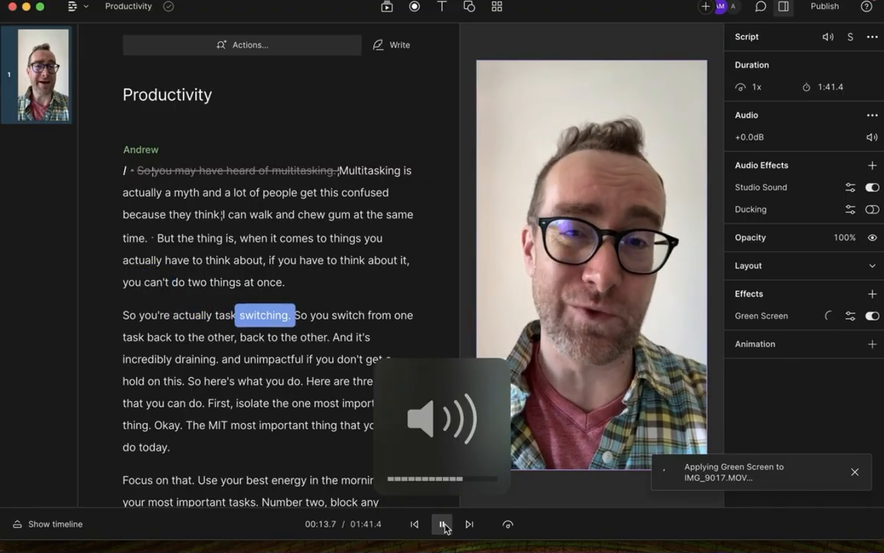
{"action": "key", "text": "XF86AudioRaiseVolume"}
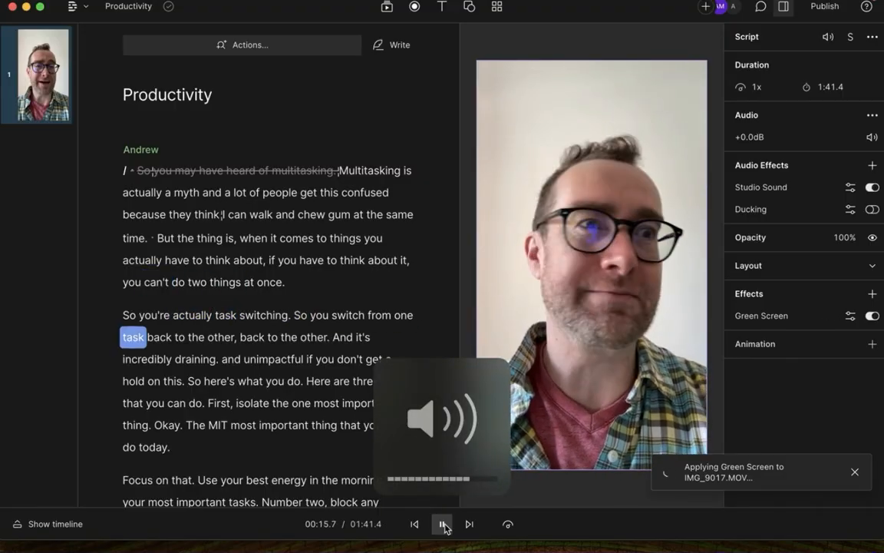
{"action": "key", "text": "XF86AudioLowerVolume"}
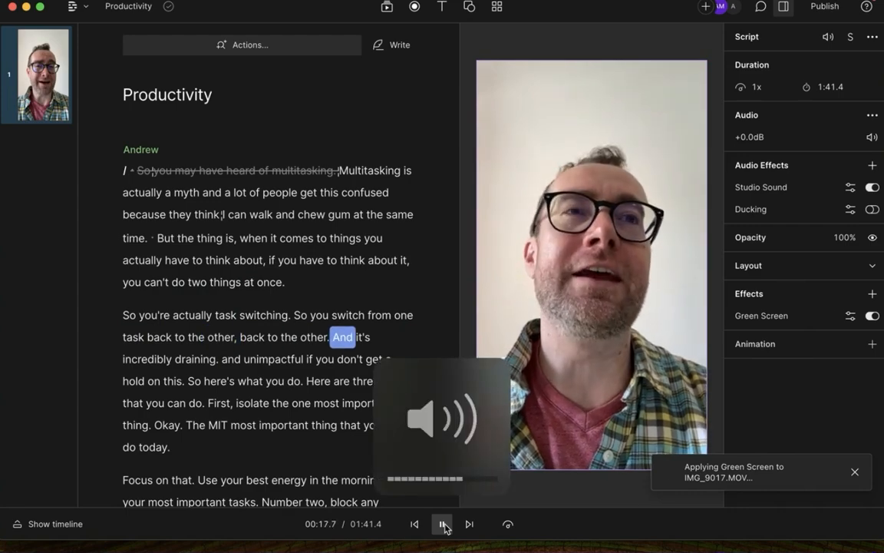
{"action": "left_click", "coordinate": [442, 523]}
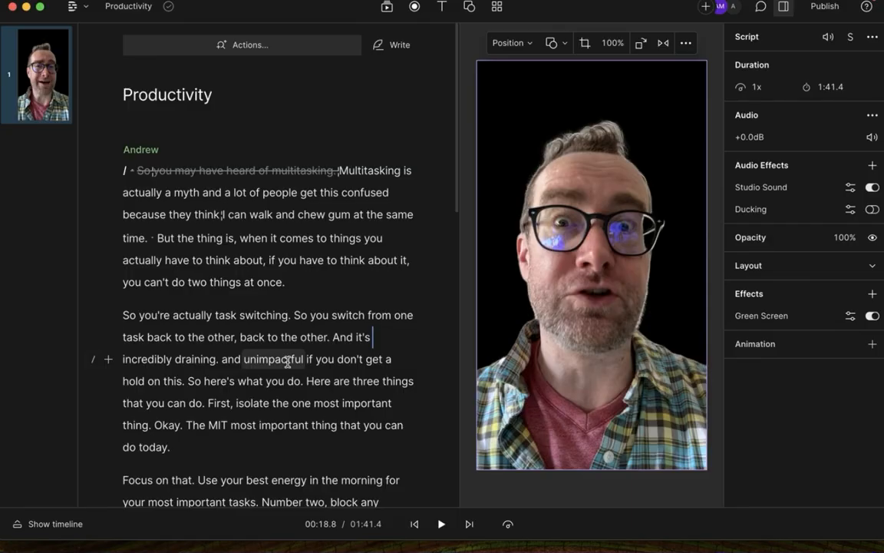
- Play a stretch of the video with its background removed, and turn the Green Screen effect off
{"action": "key", "text": "space"}
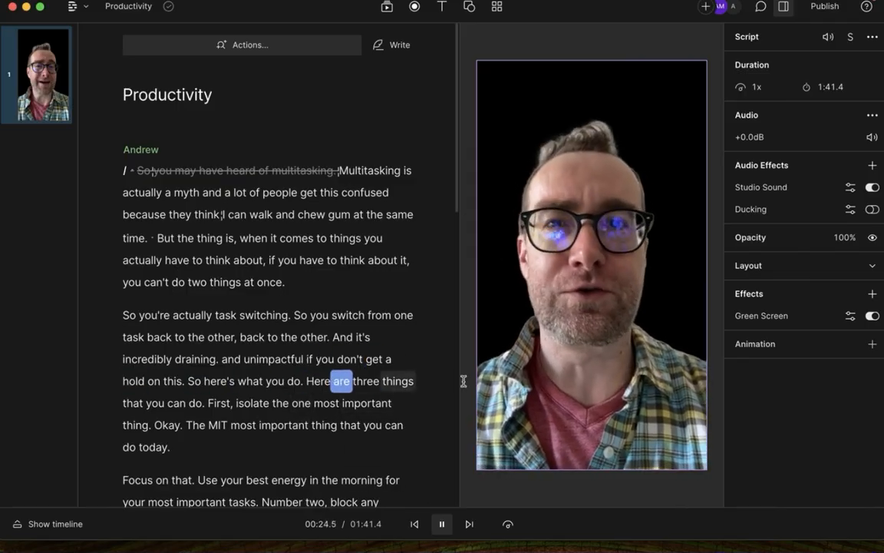
{"action": "left_click", "coordinate": [443, 523]}
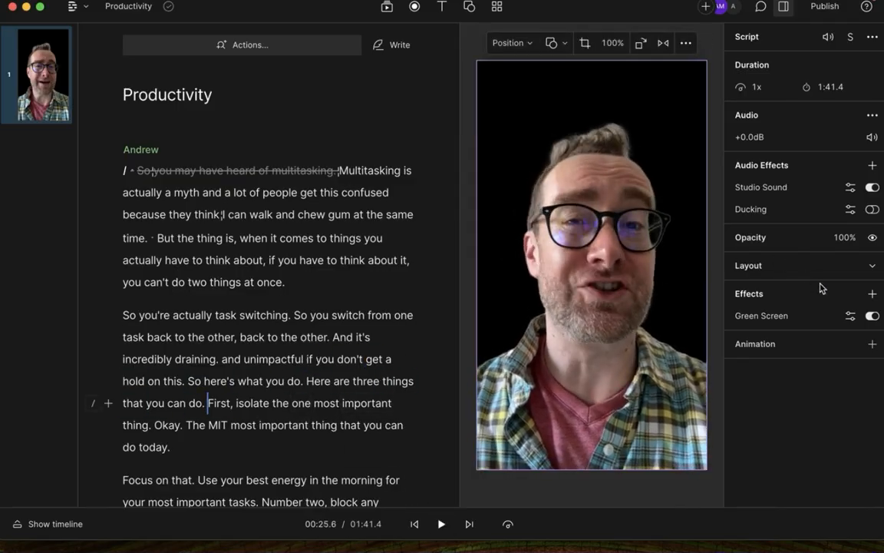
{"action": "left_click", "coordinate": [872, 317]}
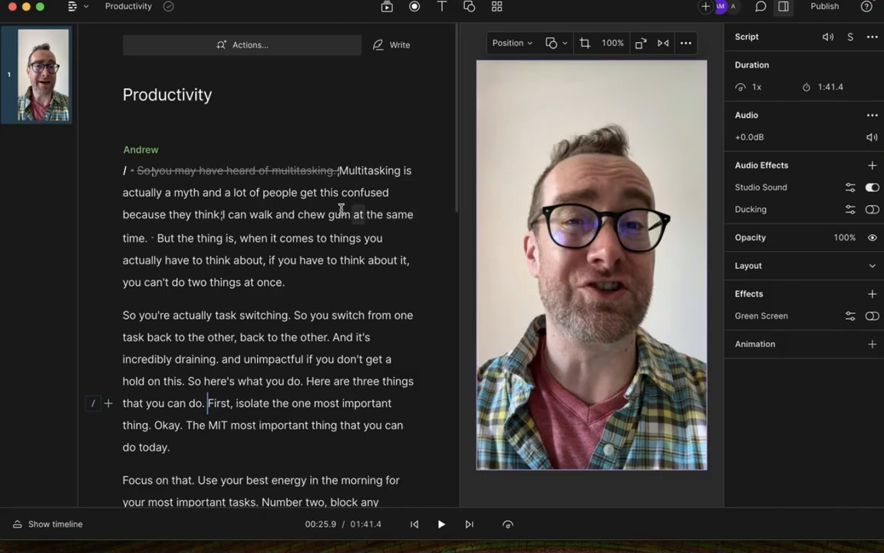
- Add captions to the video with the gallery's "Karaoke: One word" template and play a stretch of it
{"action": "left_click", "coordinate": [497, 7]}
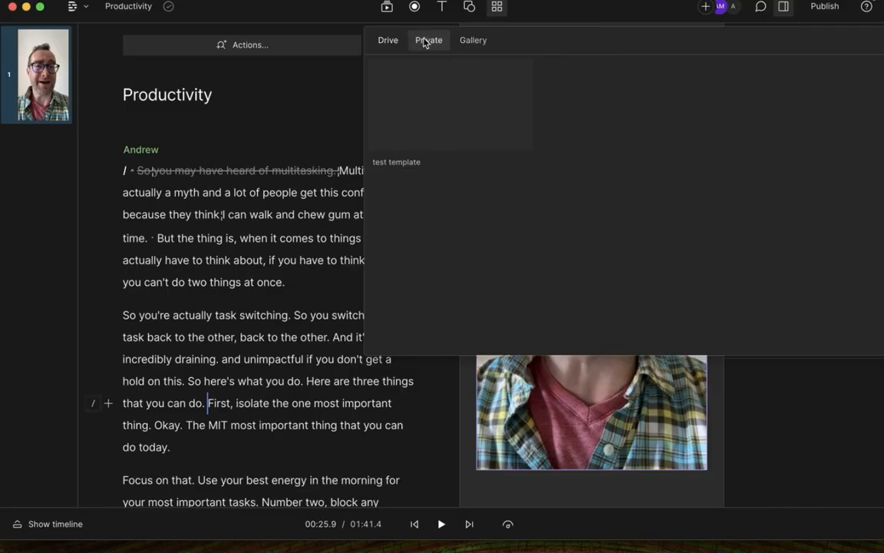
{"action": "left_click", "coordinate": [474, 41]}
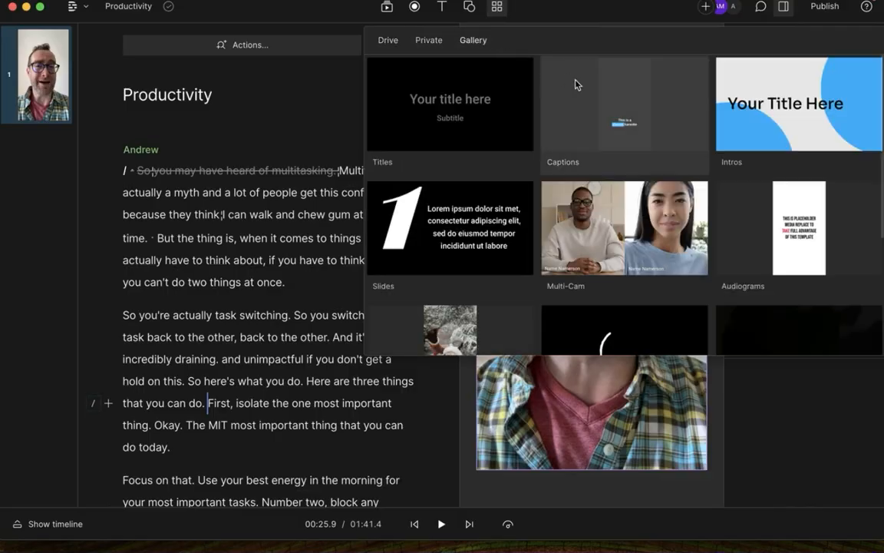
{"action": "left_click", "coordinate": [613, 105]}
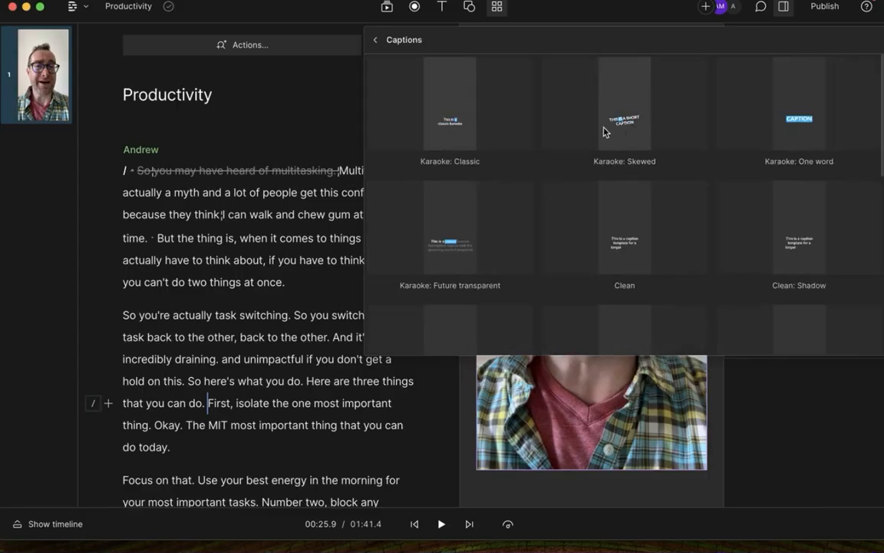
{"action": "left_click", "coordinate": [786, 132]}
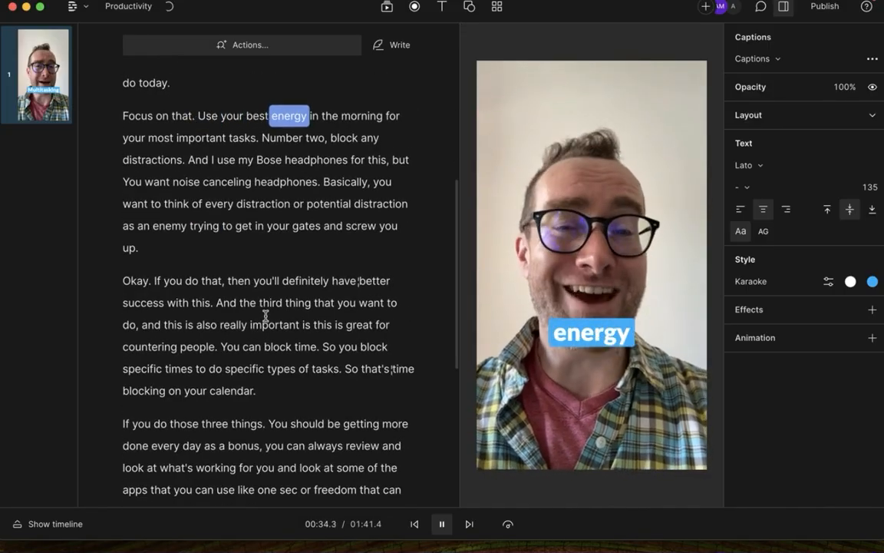
{"action": "key", "text": "space"}
- Set the captions' font to Podkova and look at the color choices for the karaoke highlight
{"action": "left_click", "coordinate": [606, 333]}
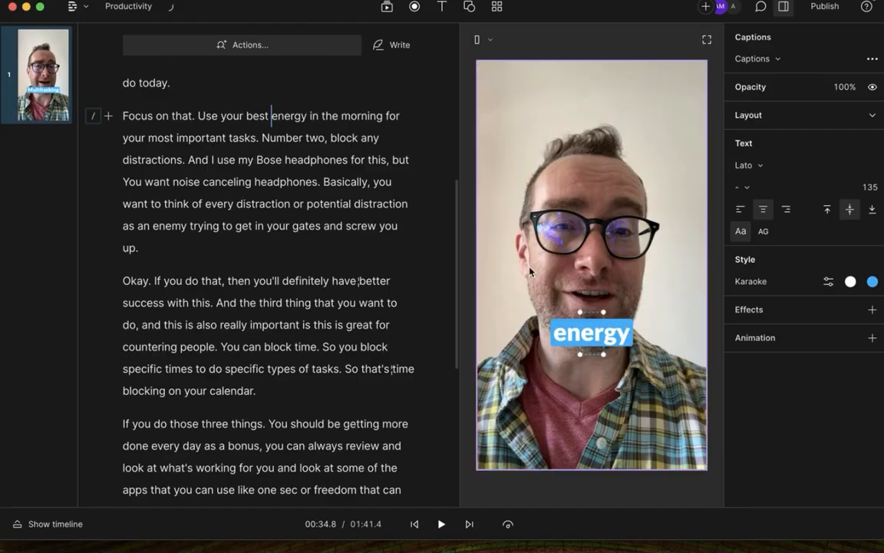
{"action": "left_click", "coordinate": [760, 167]}
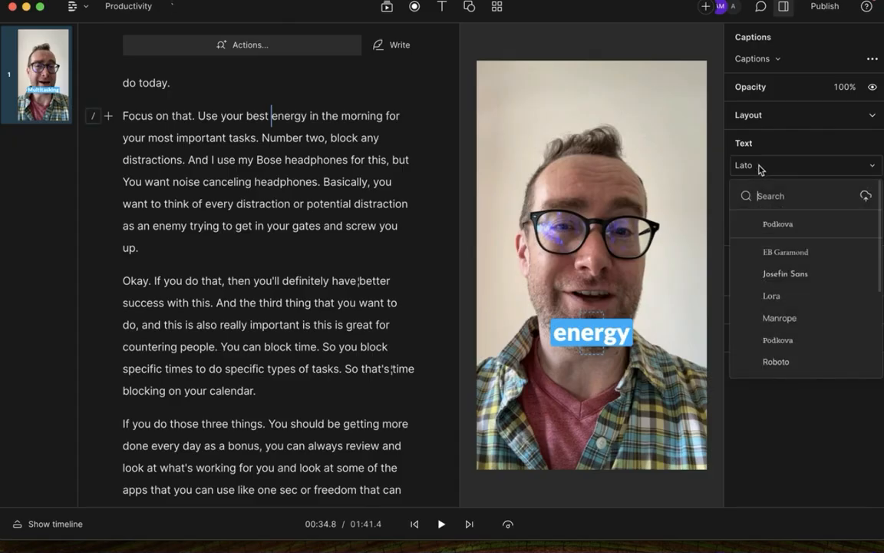
{"action": "left_click", "coordinate": [777, 223]}
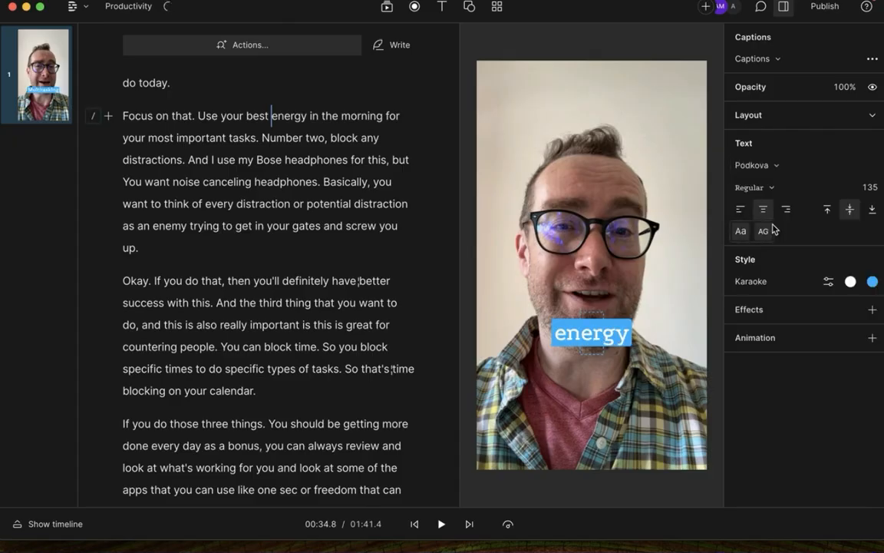
{"action": "left_click", "coordinate": [404, 117]}
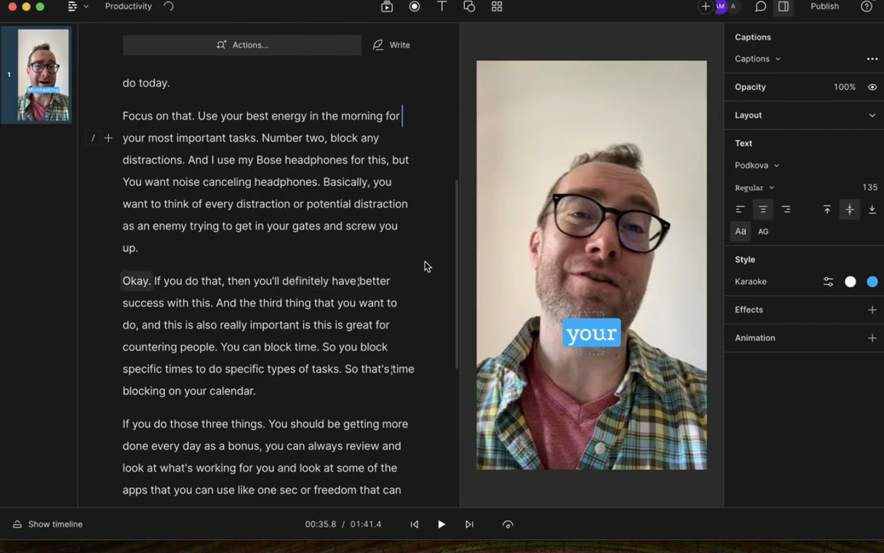
{"action": "left_click", "coordinate": [872, 283]}
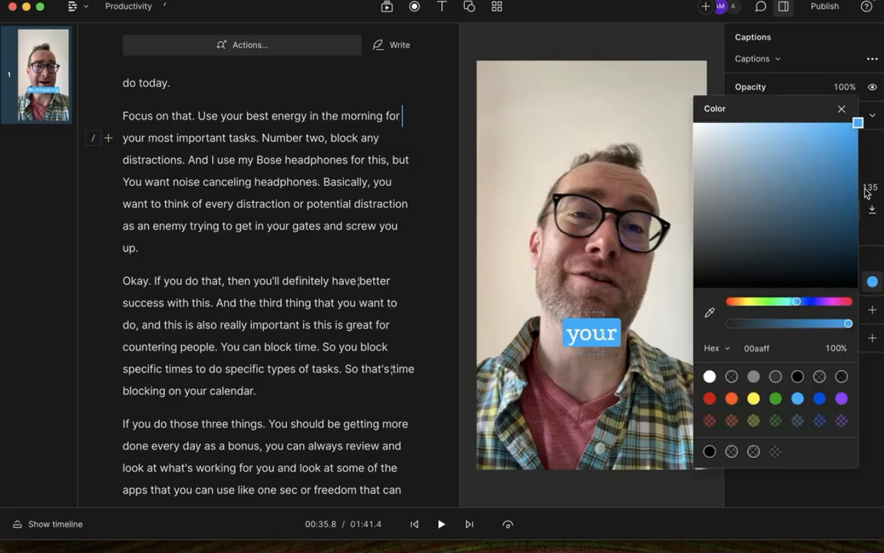
{"action": "left_click", "coordinate": [841, 111]}
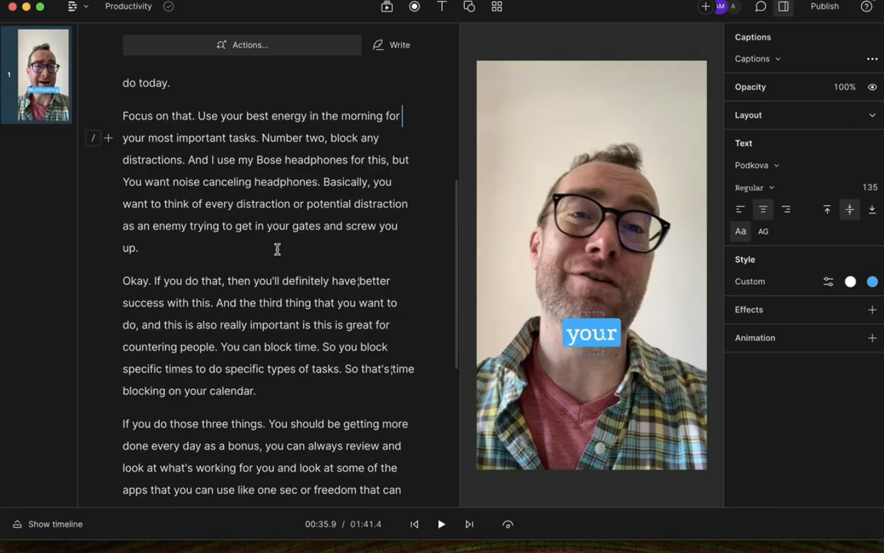
- Split the script into a second scene starting at "Okay. If you do that, then you'll definitely have better success."
{"action": "scroll", "coordinate": [288, 265], "scroll_direction": "down", "scroll_amount": 2}
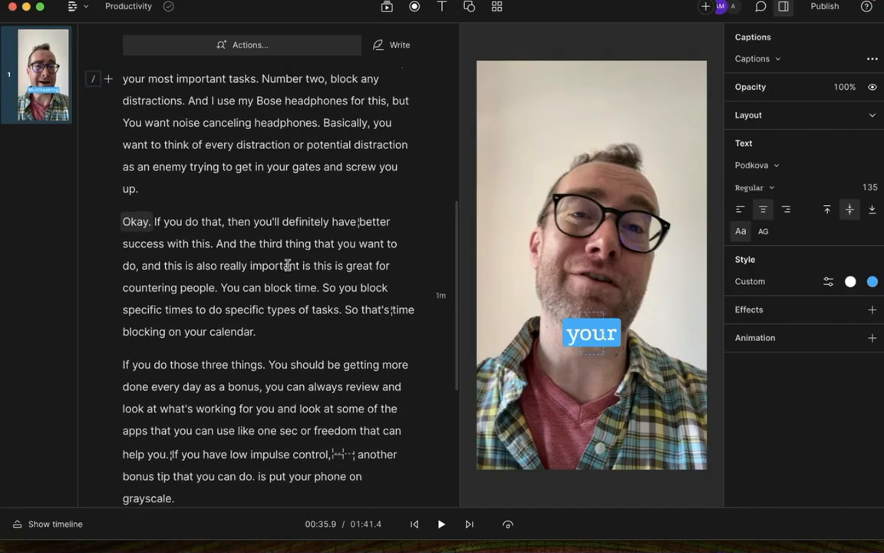
{"action": "scroll", "coordinate": [288, 265], "scroll_direction": "down", "scroll_amount": 1}
{"action": "left_click", "coordinate": [272, 336]}
{"action": "scroll", "coordinate": [272, 333], "scroll_direction": "down", "scroll_amount": 4}
{"action": "scroll", "coordinate": [304, 405], "scroll_direction": "up", "scroll_amount": 4}
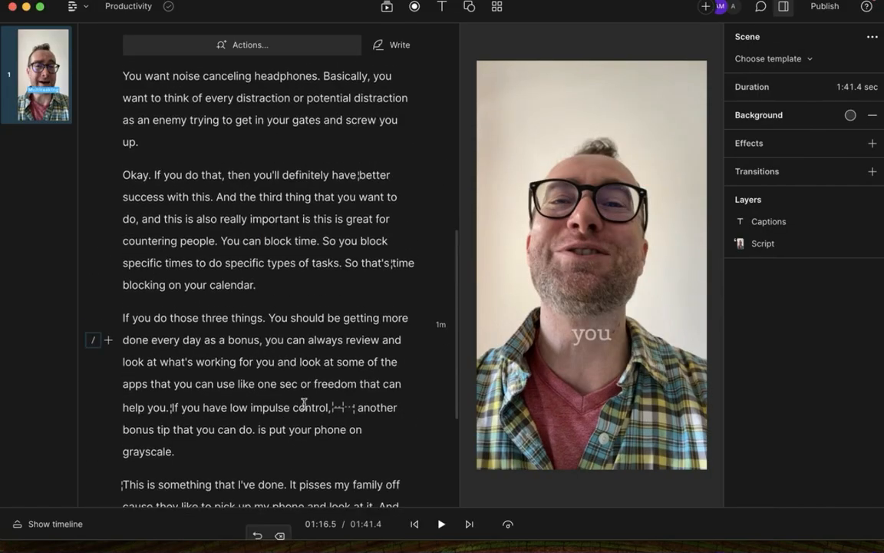
{"action": "left_click", "coordinate": [277, 145]}
{"action": "scroll", "coordinate": [276, 146], "scroll_direction": "up", "scroll_amount": 3}
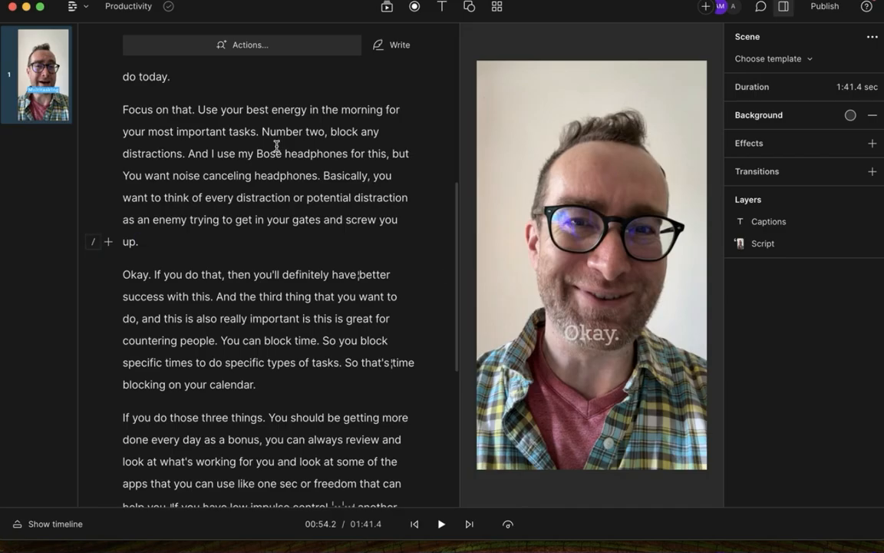
{"action": "scroll", "coordinate": [276, 146], "scroll_direction": "up", "scroll_amount": 2}
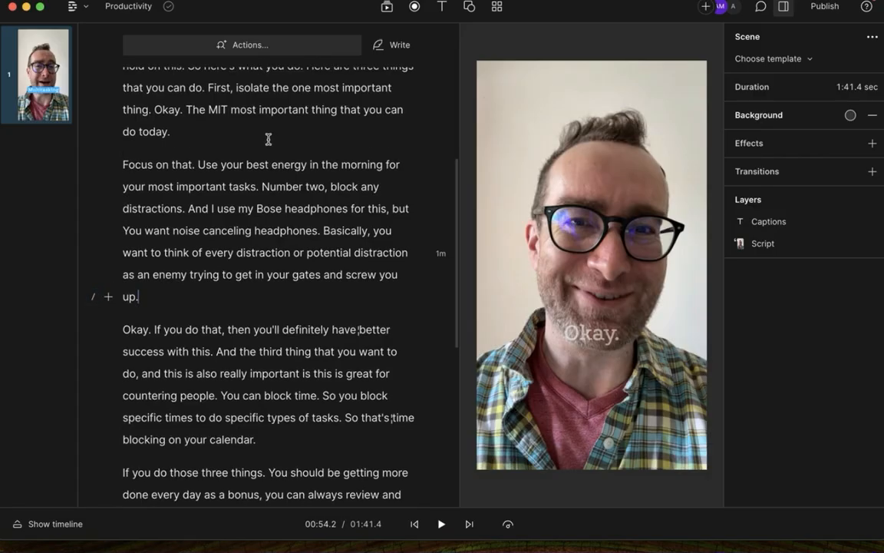
{"action": "left_click", "coordinate": [265, 133]}
{"action": "key", "text": "/"}
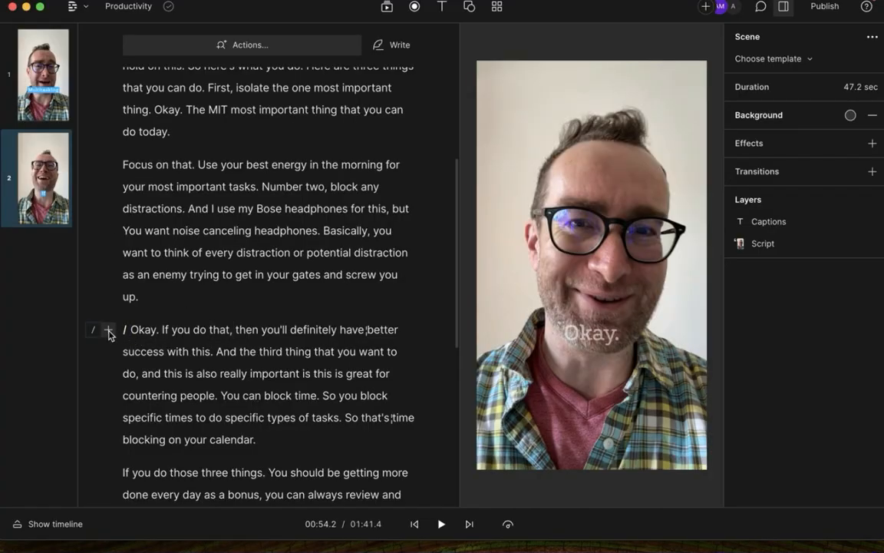
- Cut the second scene's entire script, from "Okay. If you do that" to the end
{"action": "left_click", "coordinate": [56, 201]}
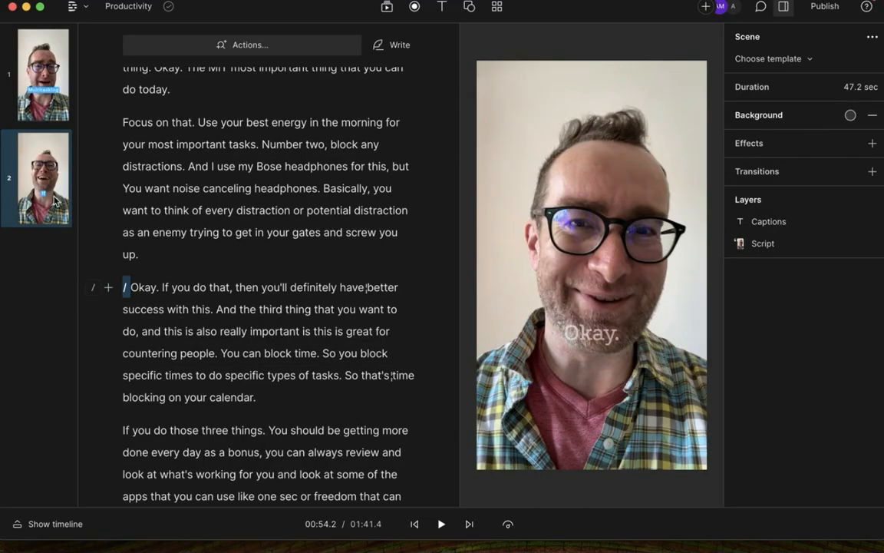
{"action": "left_click_drag", "start_coordinate": [131, 288], "coordinate": [326, 518]}
{"action": "key", "text": "ctrl+x"}
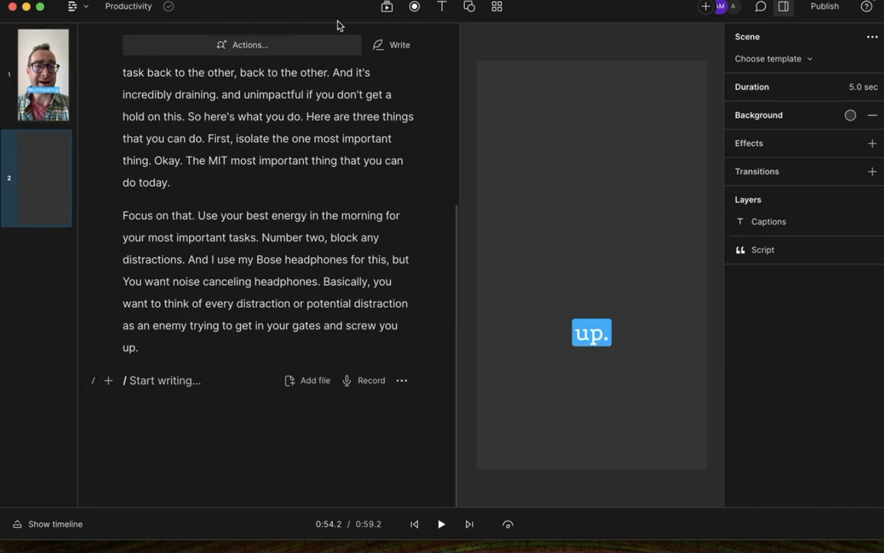
- Create a new empty composition in the project and paste the cut script section into it
{"action": "left_click", "coordinate": [157, 113]}
{"action": "left_click", "coordinate": [361, 46]}
{"action": "left_click", "coordinate": [319, 46]}
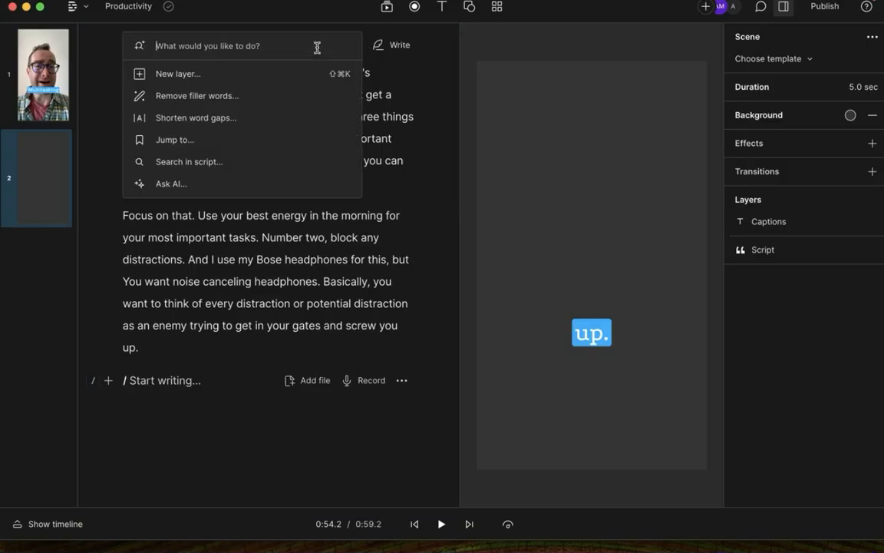
{"action": "type", "text": "new"}
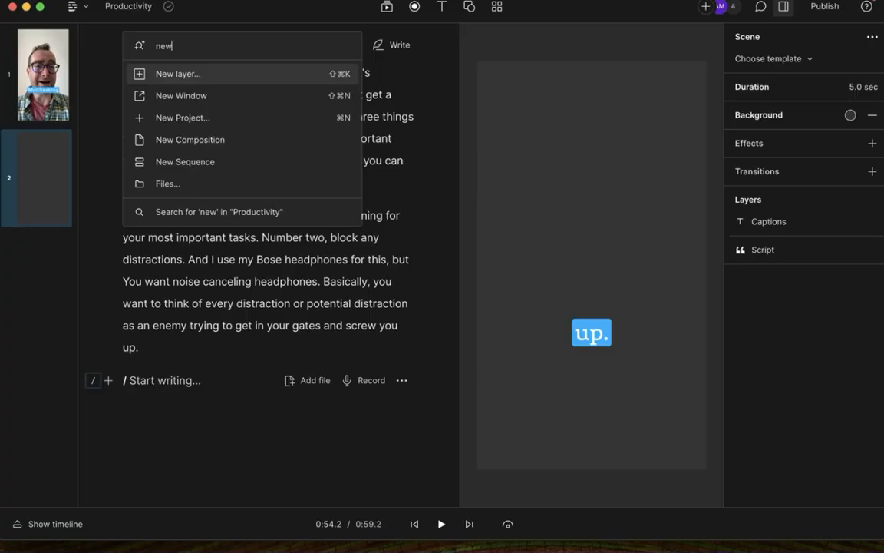
{"action": "left_click", "coordinate": [230, 145]}
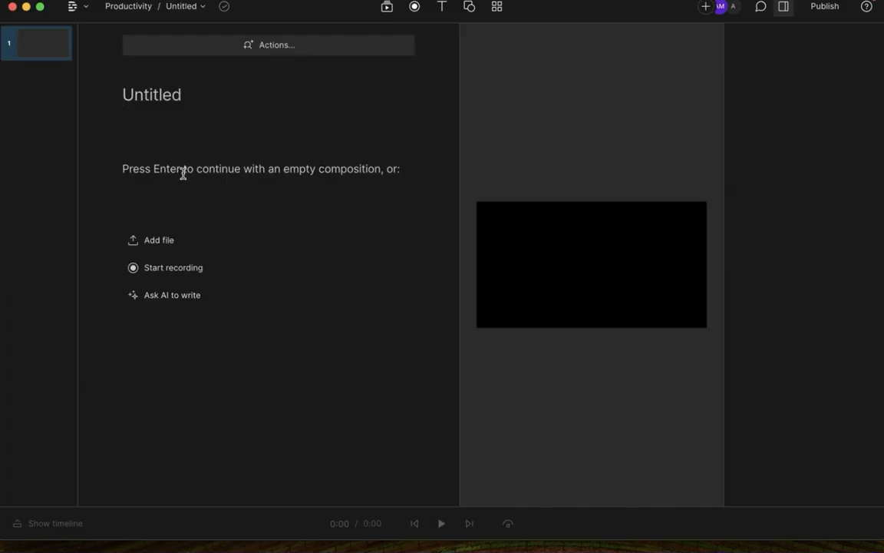
{"action": "key", "text": "Return"}
{"action": "key", "text": "super+v"}
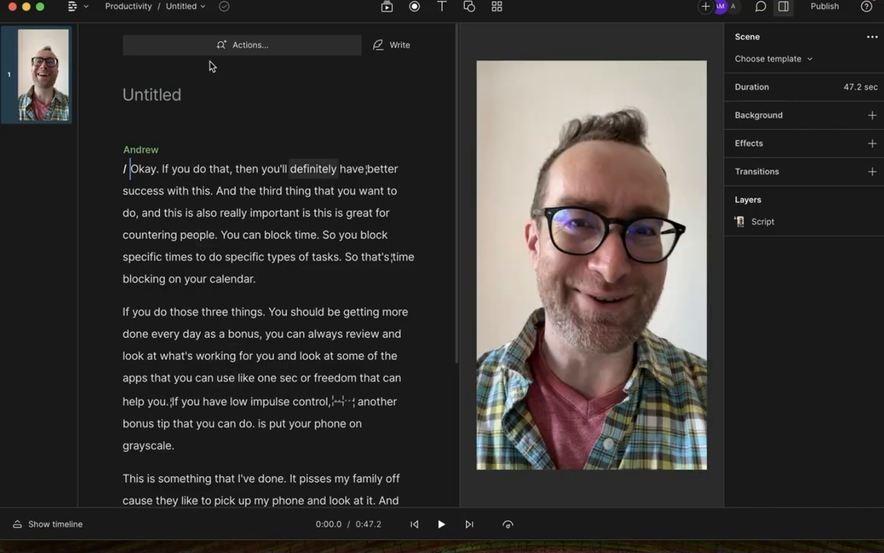
- Rename the original Productivity composition as Productivity-1
{"action": "left_click", "coordinate": [141, 9]}
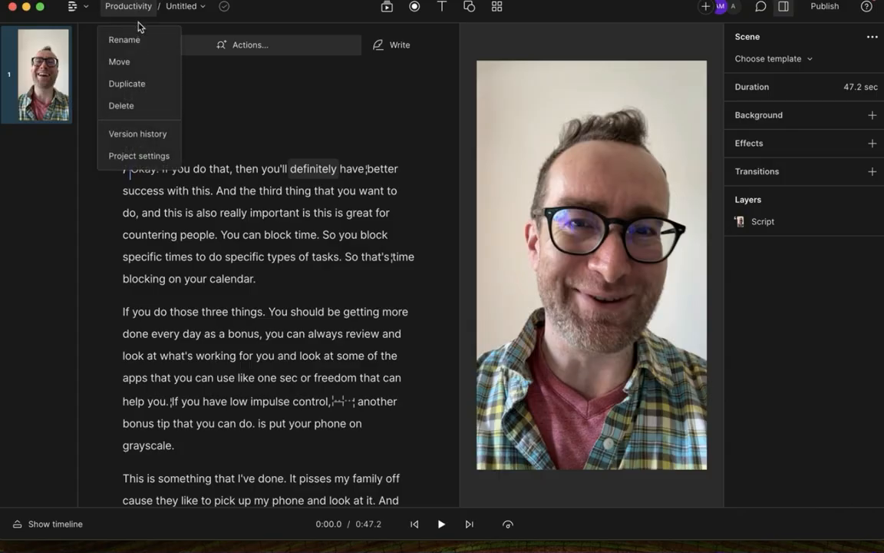
{"action": "left_click", "coordinate": [184, 6]}
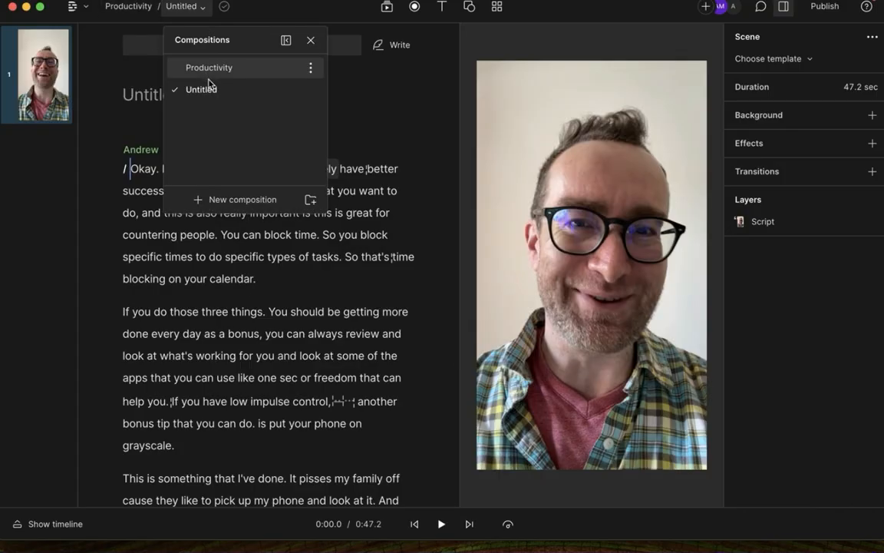
{"action": "left_click", "coordinate": [310, 67]}
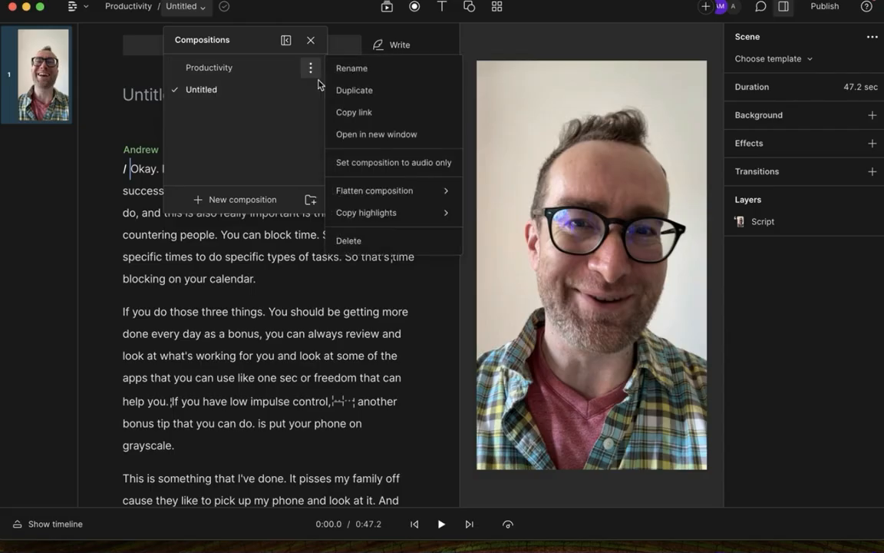
{"action": "left_click", "coordinate": [349, 71]}
{"action": "left_click", "coordinate": [261, 67]}
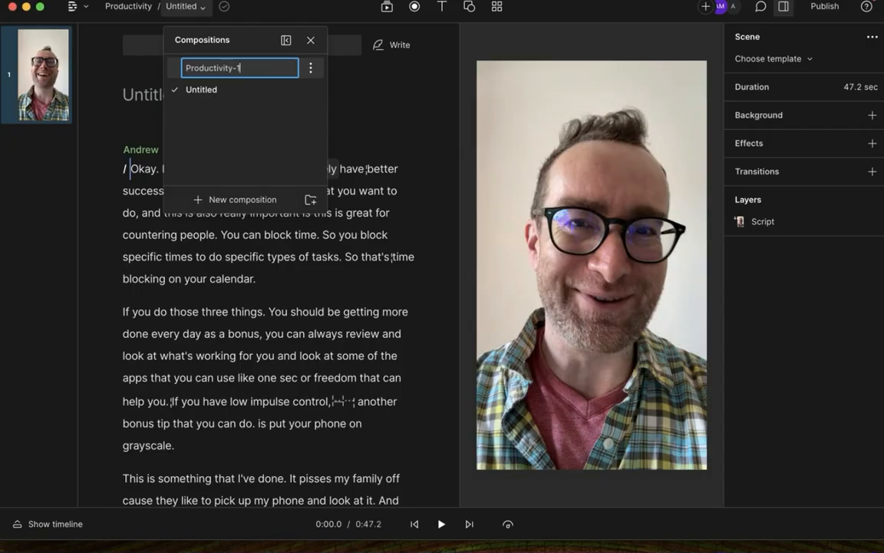
{"action": "key", "text": "Return"}
- Rename the untitled composition as Productivity-2 and close the list of compositions
{"action": "left_click", "coordinate": [310, 91]}
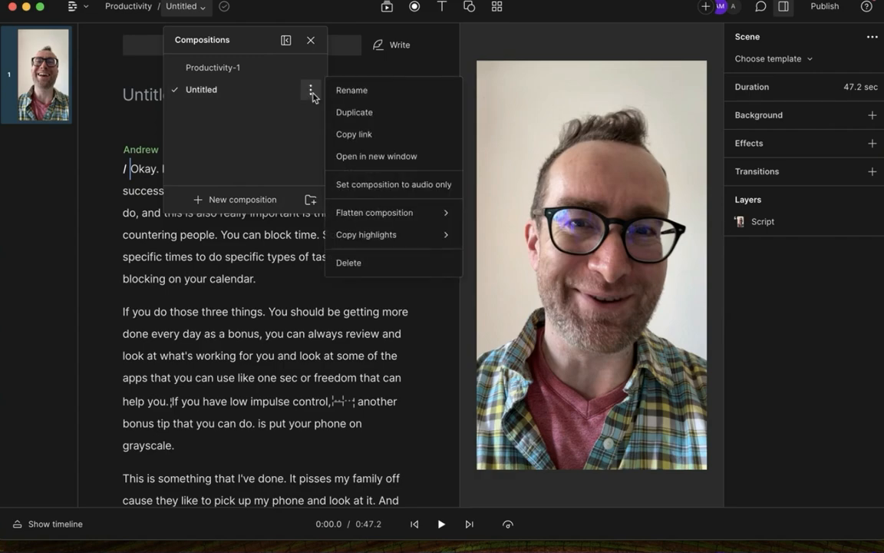
{"action": "left_click", "coordinate": [347, 90]}
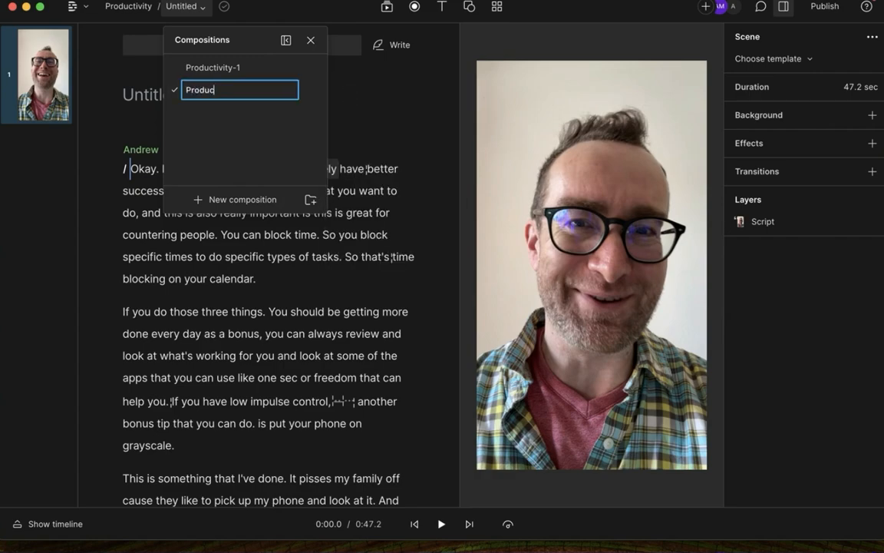
{"action": "type", "text": "Productivity-2"}
{"action": "key", "text": "Return"}
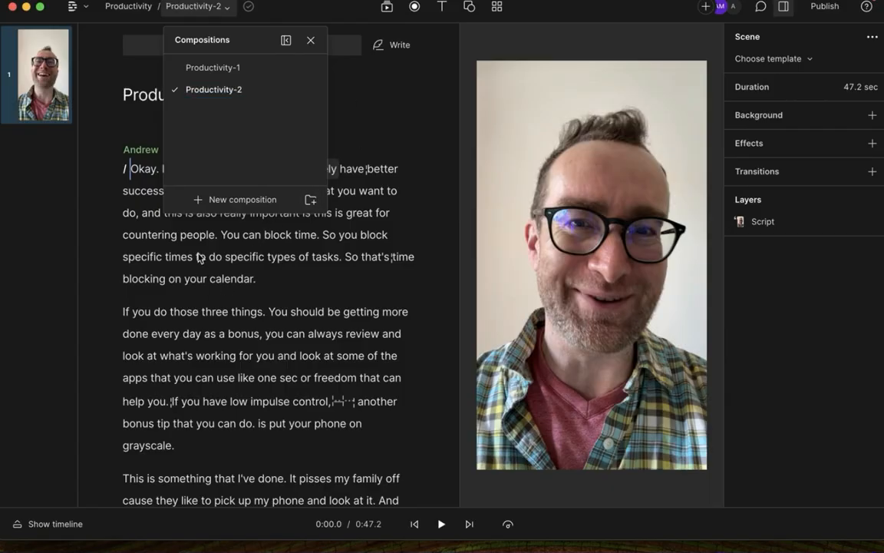
{"action": "left_click", "coordinate": [201, 327]}
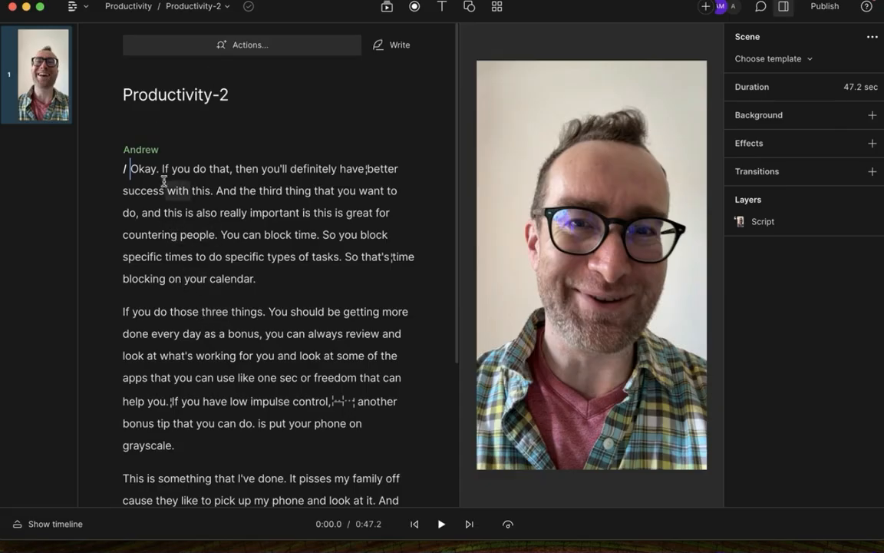
- Switch to the Productivity-1 composition and play its first scene from the start
{"action": "left_click", "coordinate": [201, 7]}
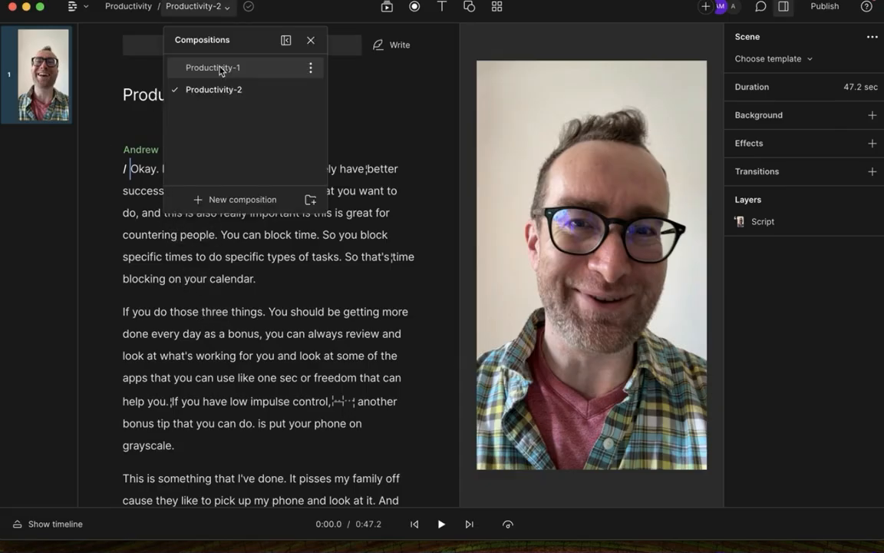
{"action": "left_click", "coordinate": [222, 68]}
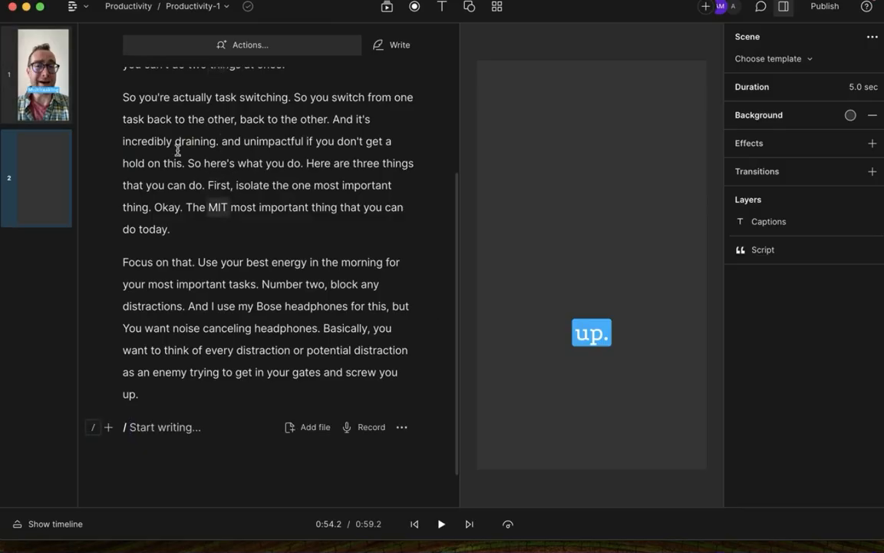
{"action": "left_click", "coordinate": [54, 97]}
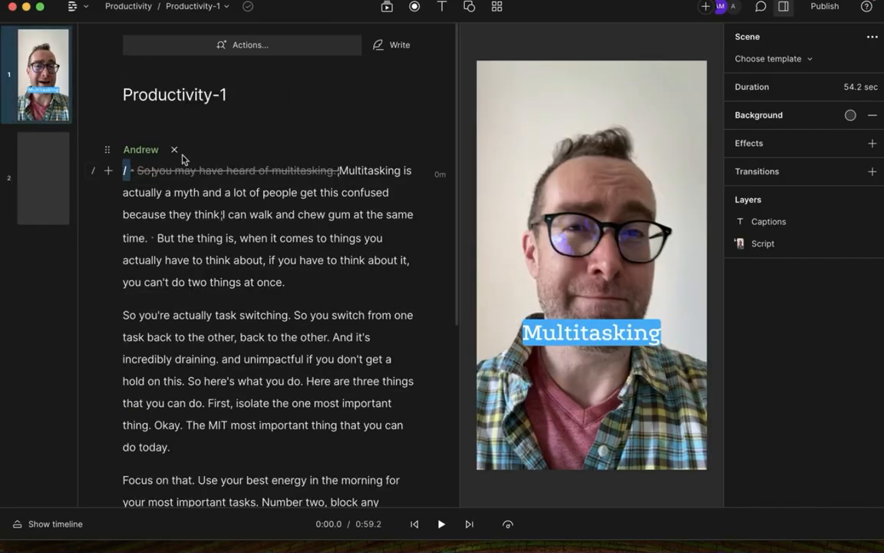
{"action": "key", "text": "space"}
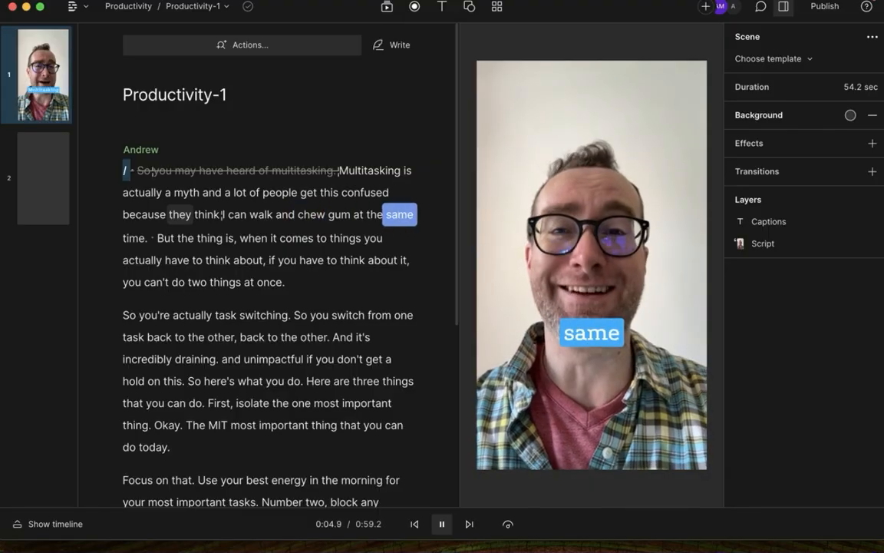
- Split the script into new scenes before "But the thing is" and before "So you're actually task switching."
{"action": "key", "text": "slash"}
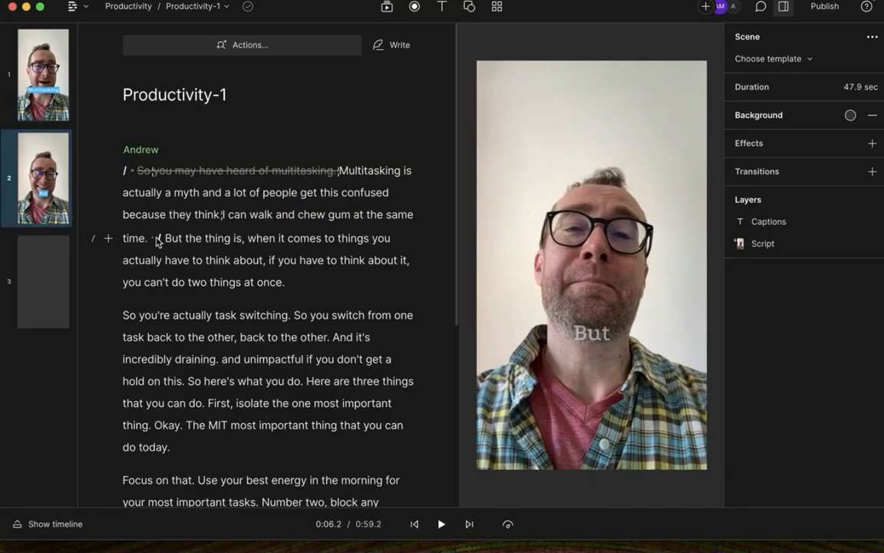
{"action": "left_click", "coordinate": [290, 281]}
{"action": "key", "text": "slash"}
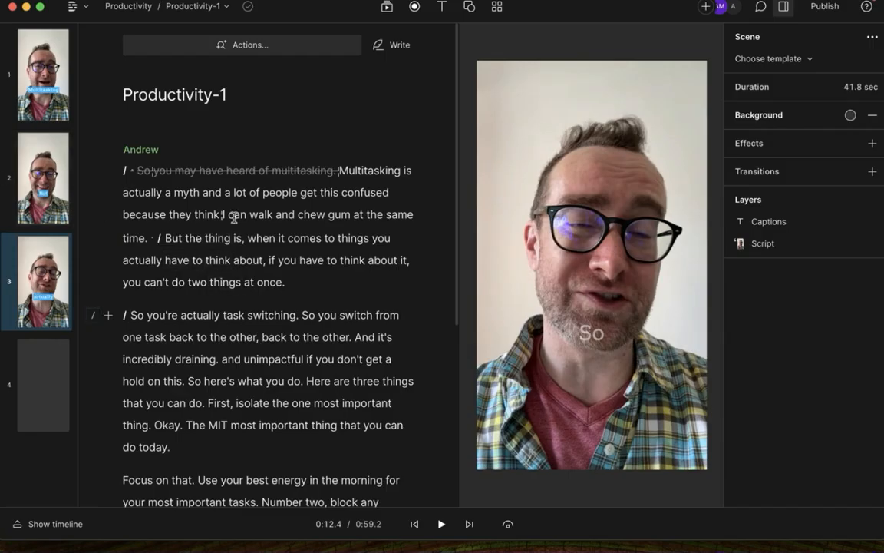
- Search the stock videos for "chew gum" and switch the same search to GIFs
{"action": "left_click", "coordinate": [388, 7]}
{"action": "left_click", "coordinate": [430, 42]}
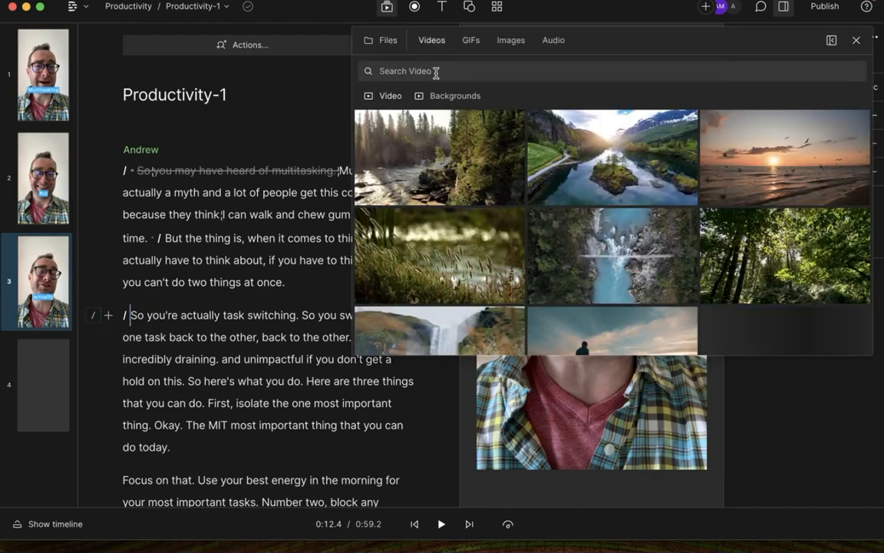
{"action": "type", "text": "chew gum"}
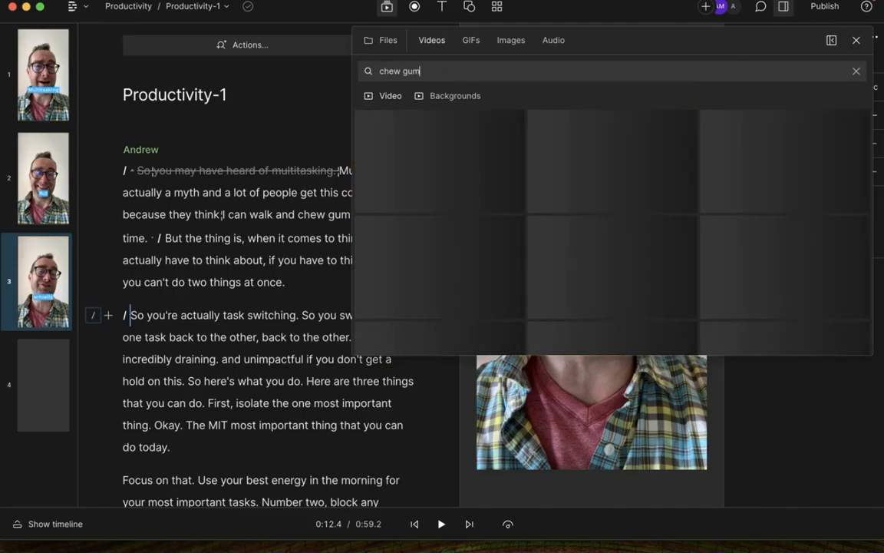
{"action": "mouse_move", "coordinate": [459, 182]}
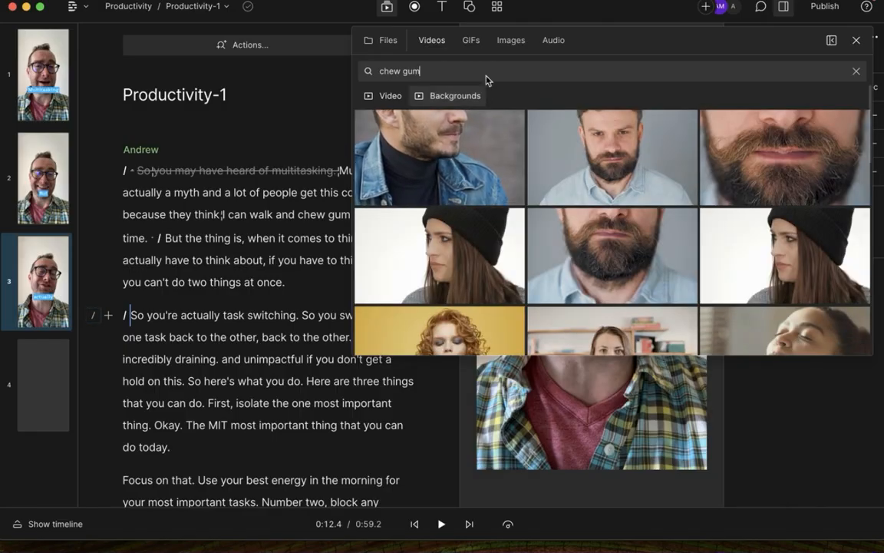
{"action": "left_click", "coordinate": [472, 43]}
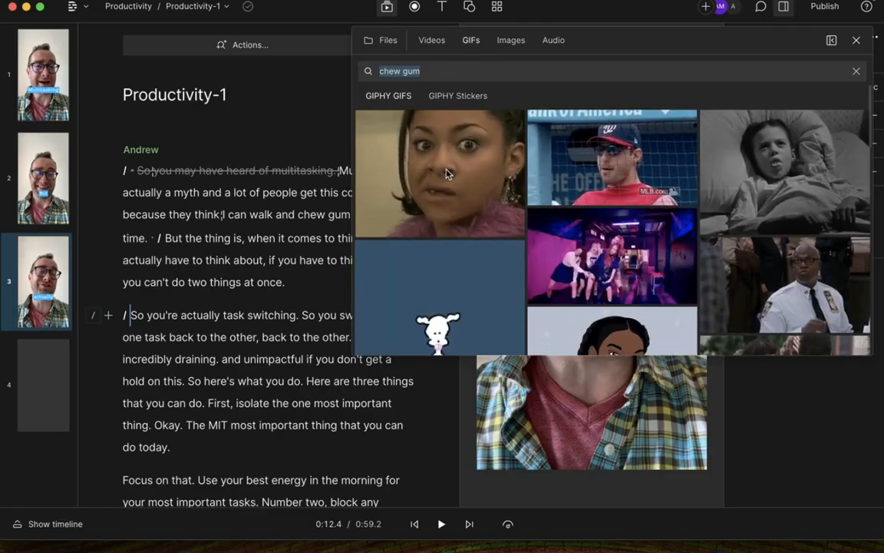
- Place the scared gum-chewing woman GIF over the "But the thing is" scene, raise it in the frame and play the scene
{"action": "left_click_drag", "start_coordinate": [446, 174], "coordinate": [204, 245]}
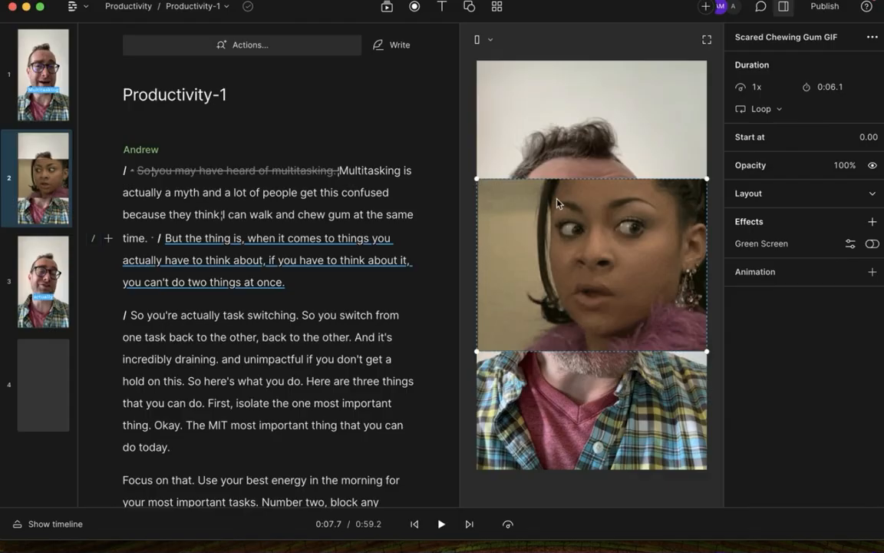
{"action": "left_click_drag", "start_coordinate": [584, 217], "coordinate": [581, 159]}
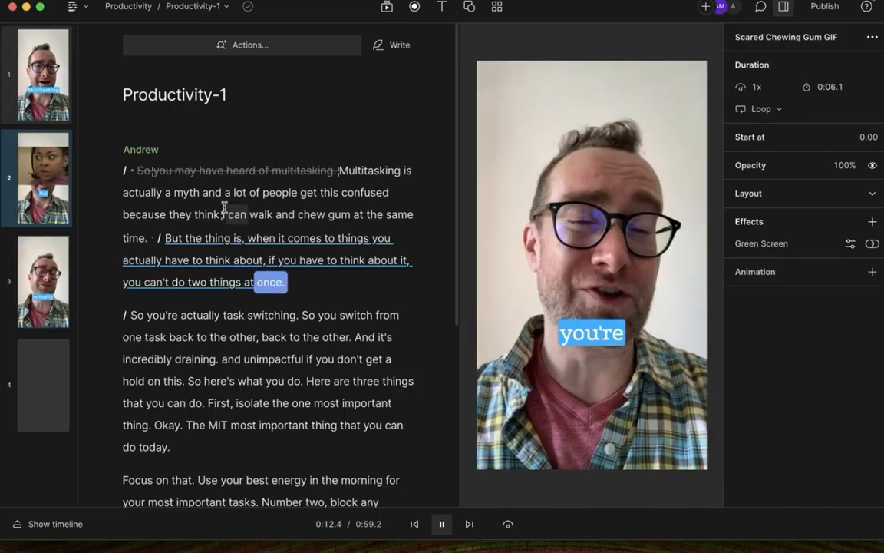
{"action": "key", "text": "space"}
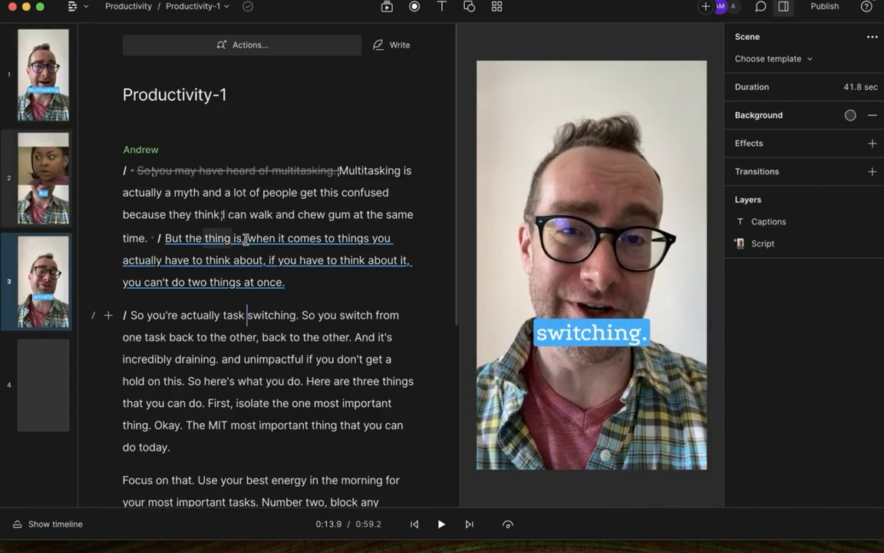
{"action": "left_click", "coordinate": [273, 281]}
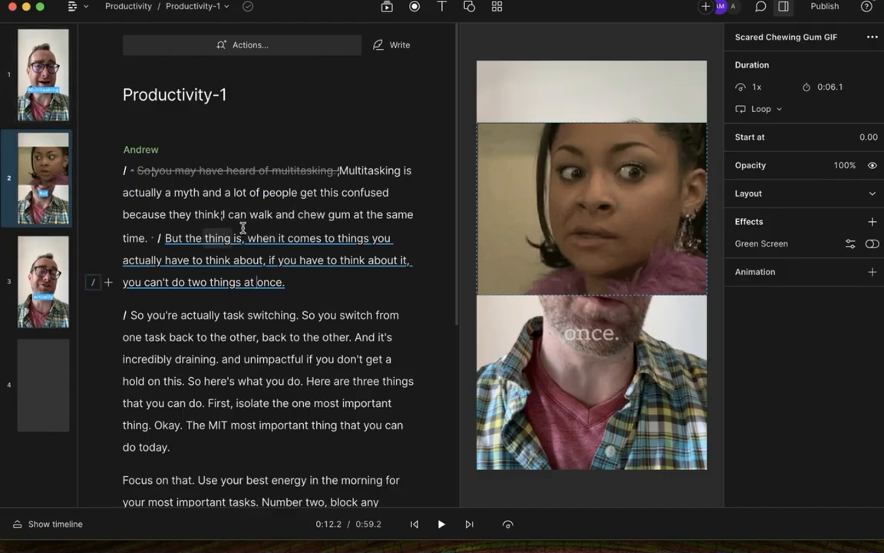
- Split off a new scene before "chew gum" and remove the scared gum-chewing GIF from the "But the thing is" scene
{"action": "left_click", "coordinate": [296, 215]}
{"action": "type", "text": "/"}
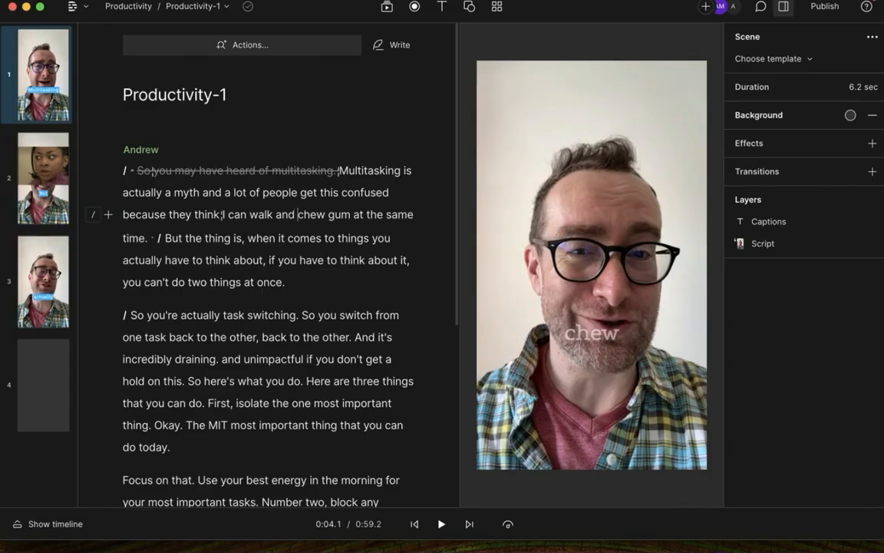
{"action": "left_click", "coordinate": [546, 213]}
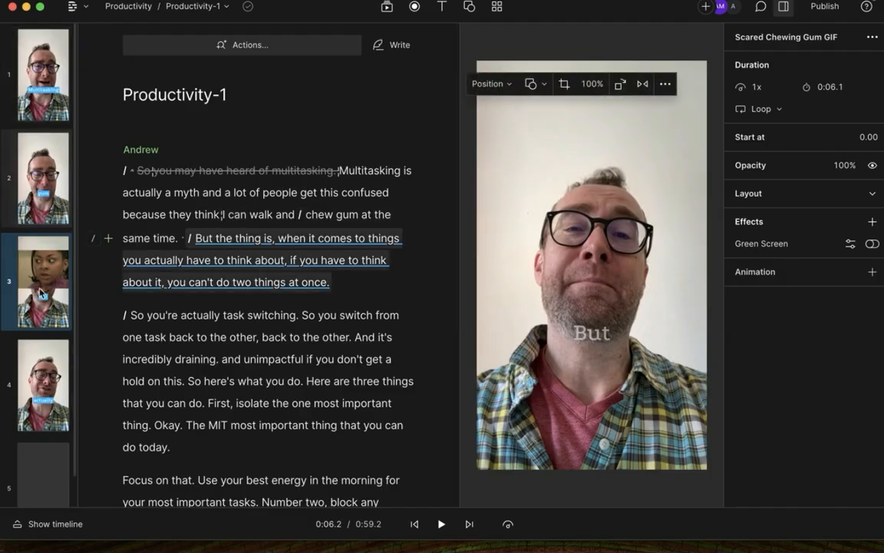
{"action": "left_click", "coordinate": [31, 192]}
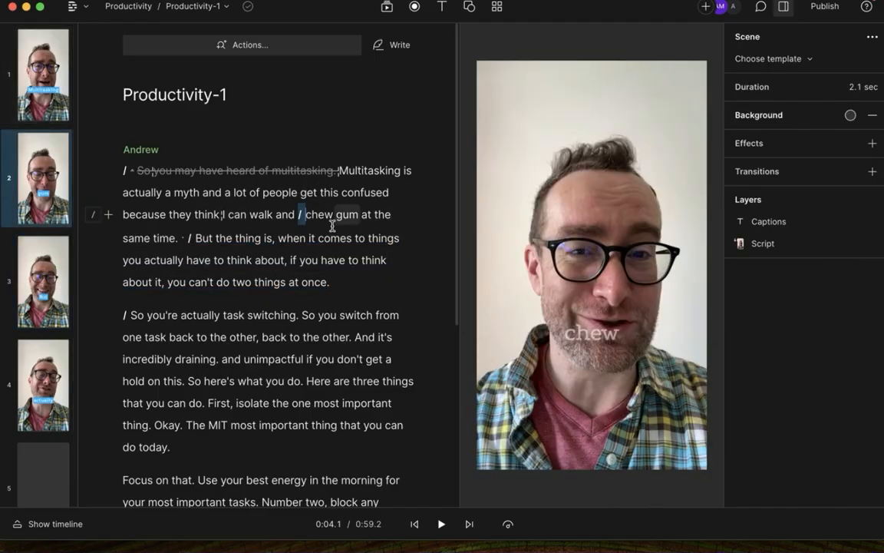
{"action": "left_click", "coordinate": [388, 8]}
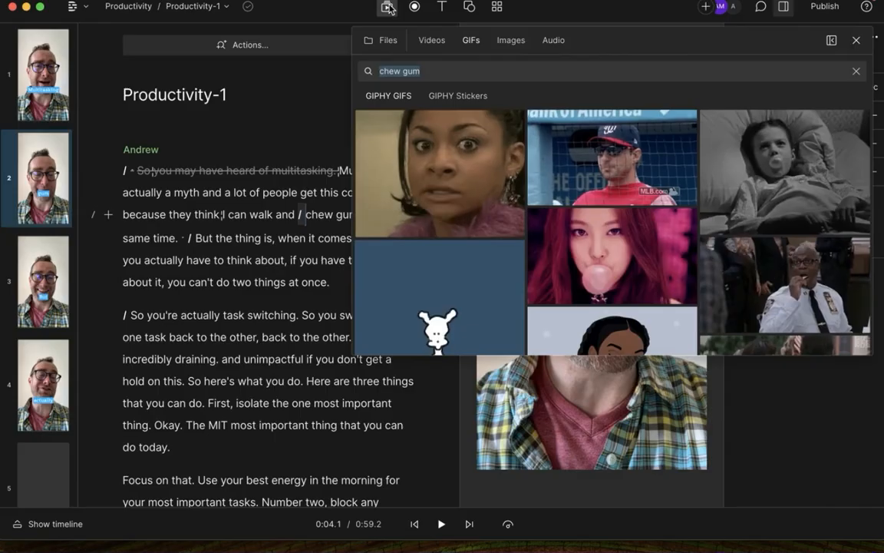
{"action": "left_click", "coordinate": [449, 175]}
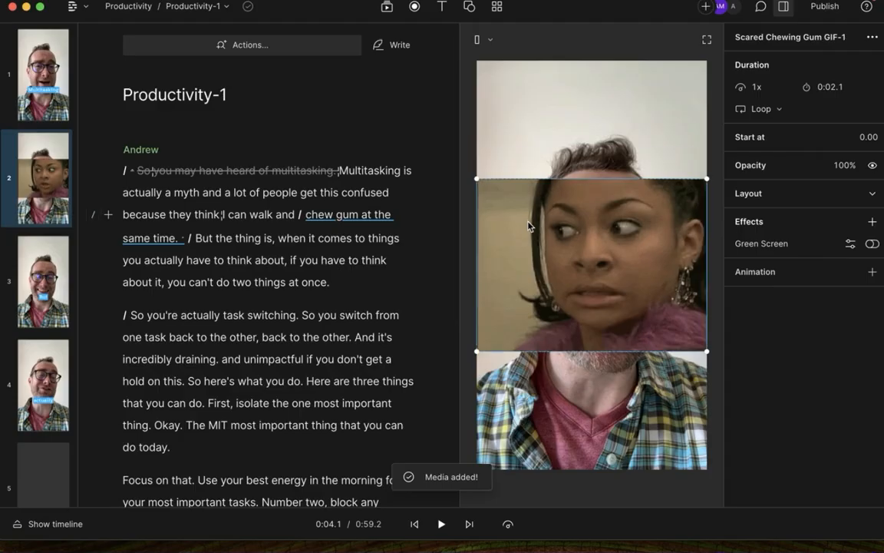
{"action": "key", "text": "BackSpace"}
- Add the GIF of the red-haired woman blowing bubble gum to the "chew gum" scene, enlarged past the frame width and raised above the caption
{"action": "left_click", "coordinate": [388, 7]}
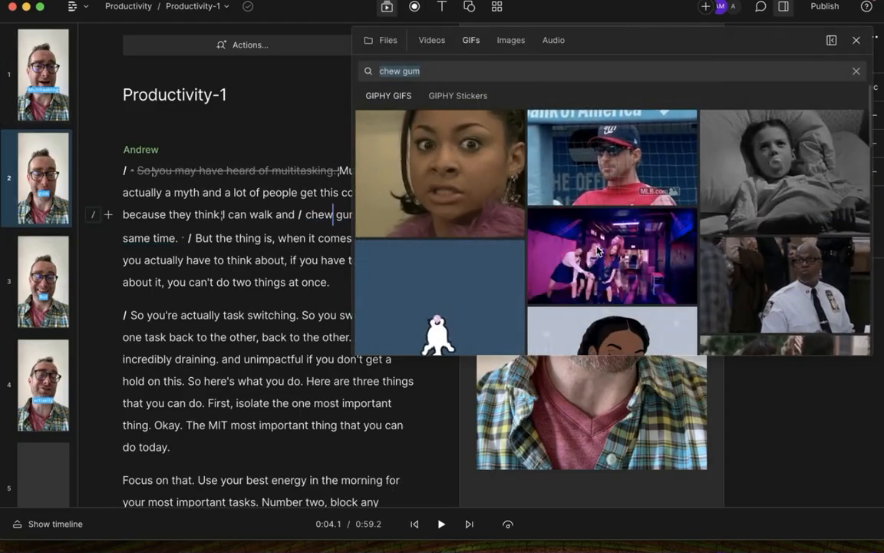
{"action": "left_click_drag", "start_coordinate": [537, 221], "coordinate": [351, 218]}
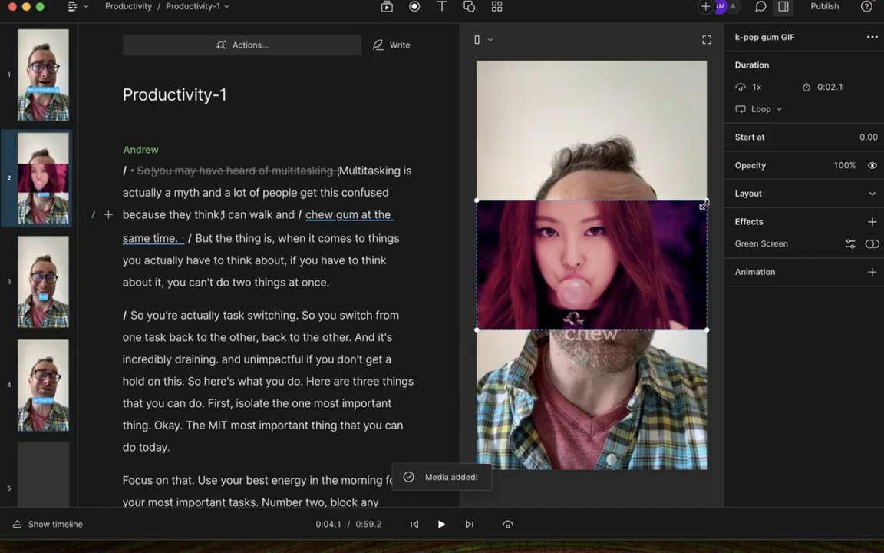
{"action": "left_click_drag", "start_coordinate": [705, 203], "coordinate": [799, 134]}
{"action": "left_click_drag", "start_coordinate": [677, 205], "coordinate": [671, 180]}
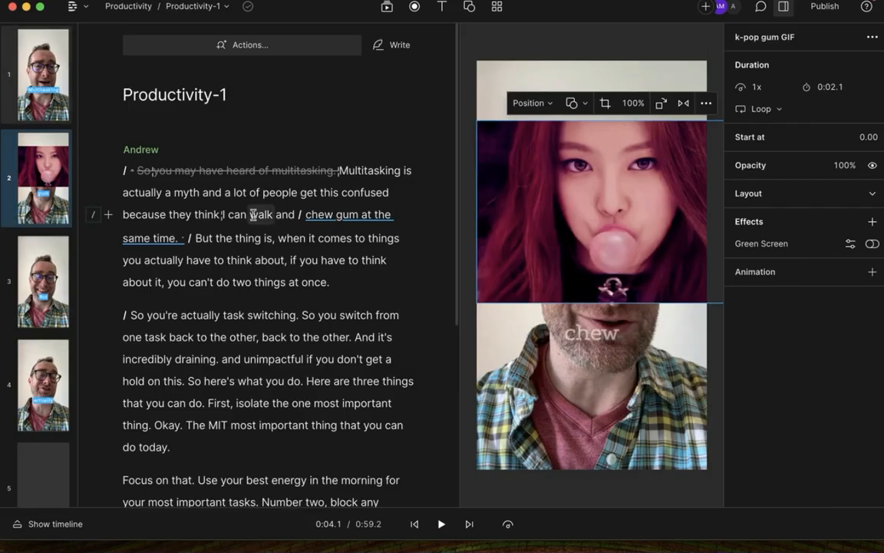
- Split the script into new scenes before "Focus on that" and before "Number two, block any distractions."
{"action": "left_click", "coordinate": [346, 281]}
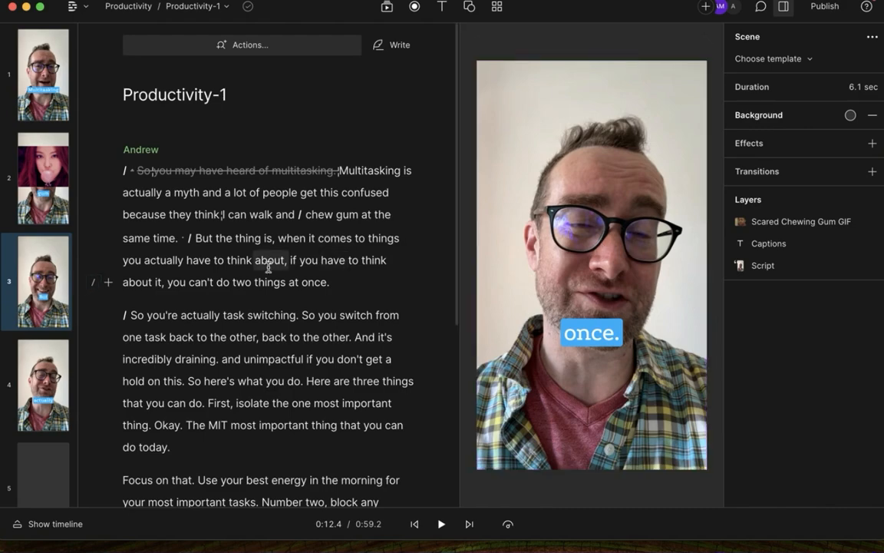
{"action": "scroll", "coordinate": [268, 261], "scroll_direction": "down", "scroll_amount": 4}
{"action": "scroll", "coordinate": [299, 253], "scroll_direction": "down", "scroll_amount": 3}
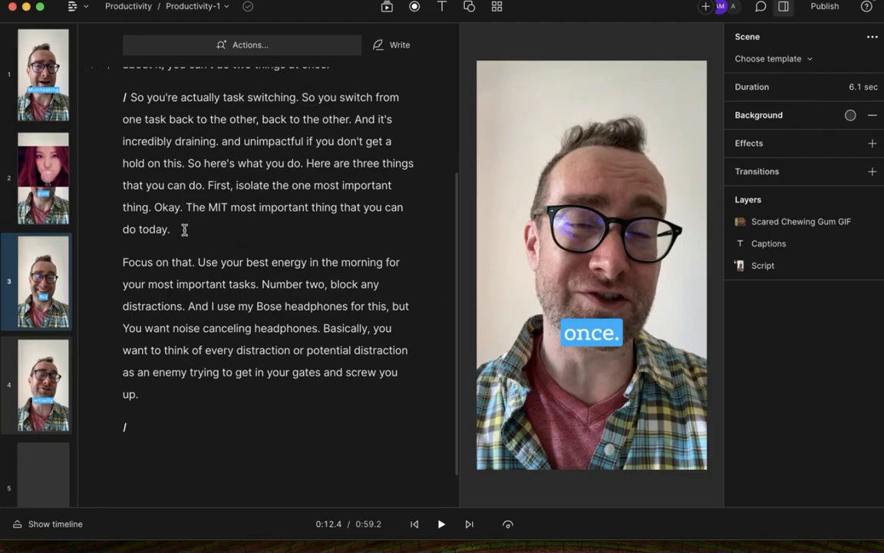
{"action": "left_click", "coordinate": [185, 224]}
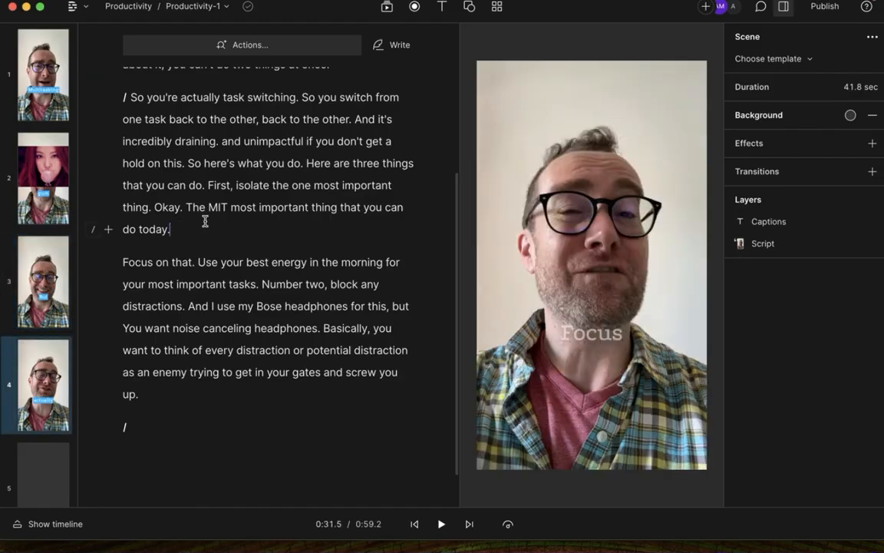
{"action": "key", "text": "slash"}
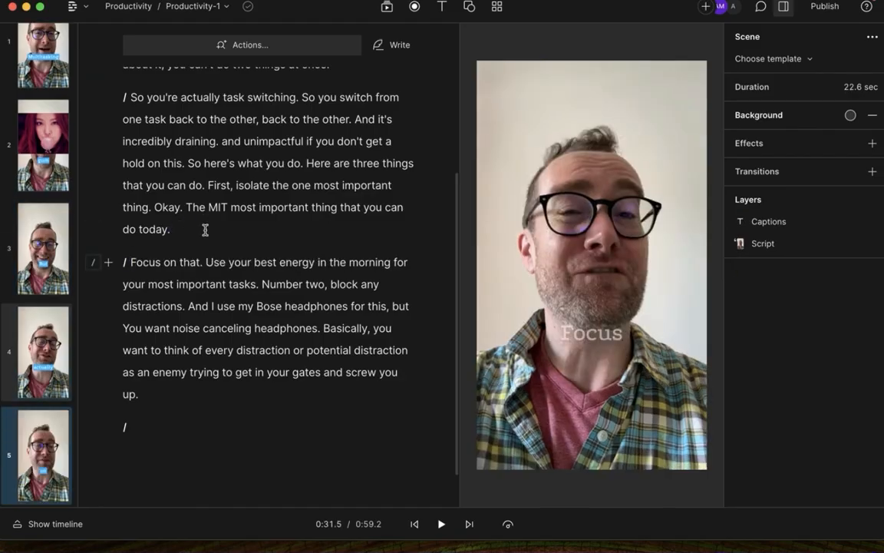
{"action": "left_click", "coordinate": [263, 285]}
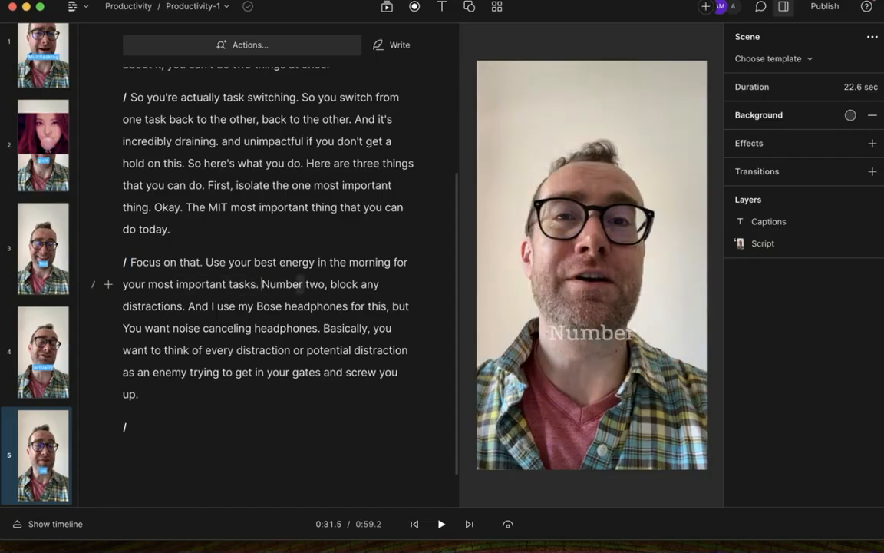
{"action": "key", "text": "slash"}
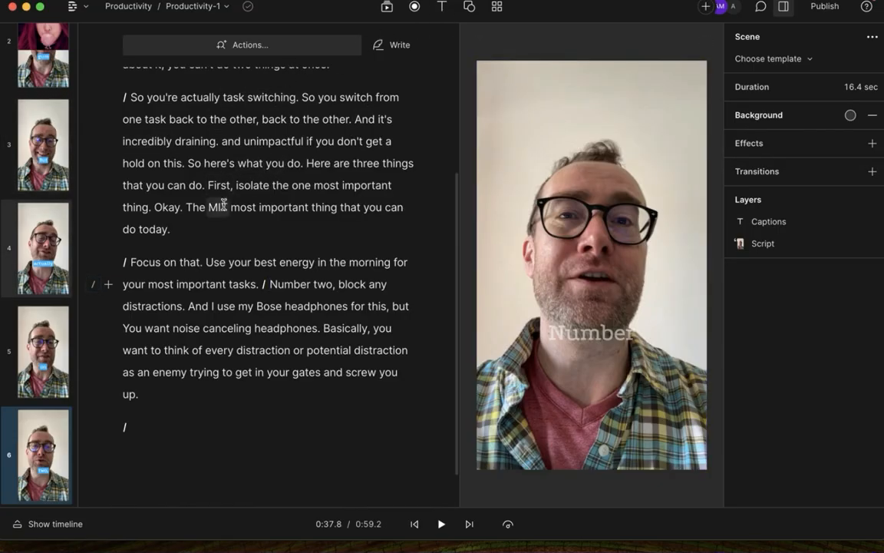
- Add a title reading "What is your MIT for today?" to the "Focus on that" scene
{"action": "left_click", "coordinate": [206, 262]}
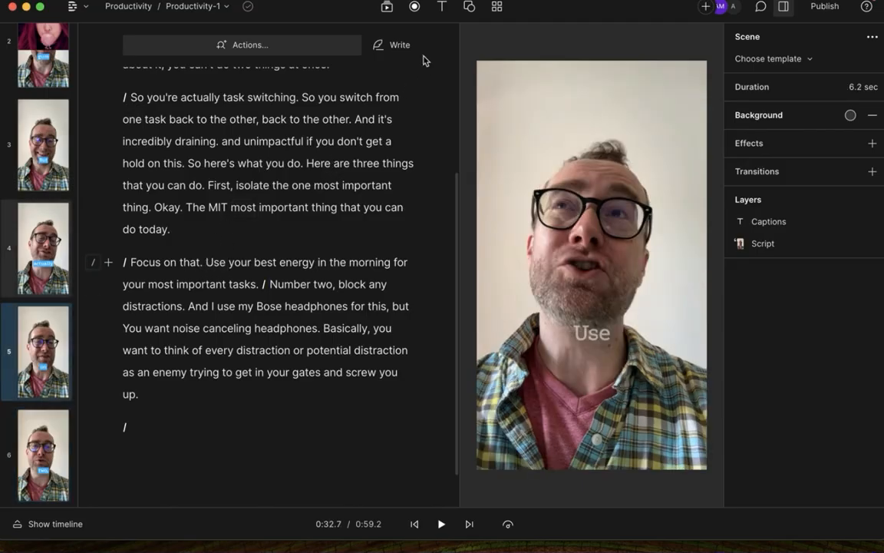
{"action": "left_click", "coordinate": [441, 7]}
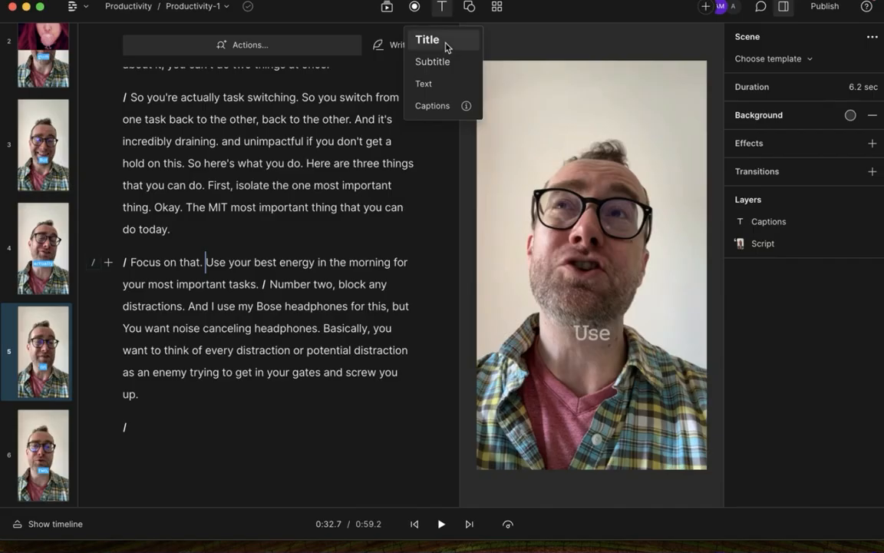
{"action": "left_click", "coordinate": [445, 42]}
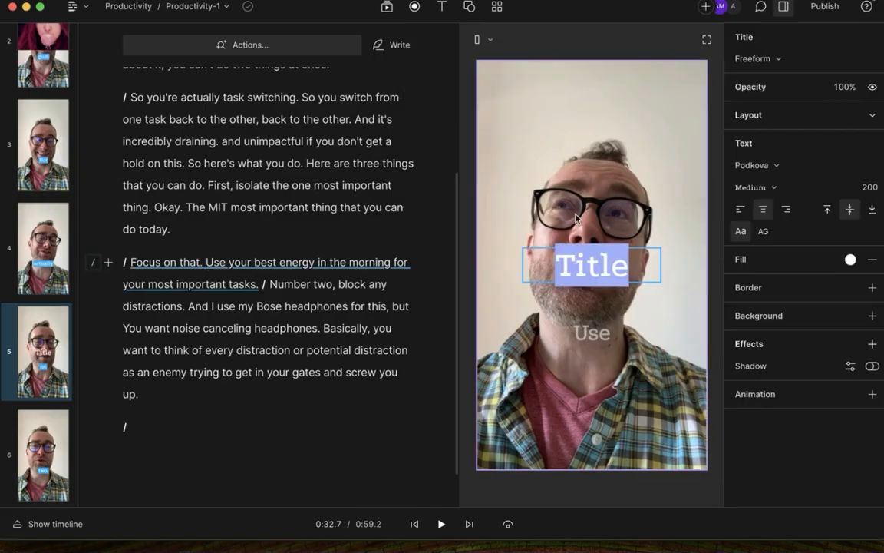
{"action": "type", "text": "What is"}
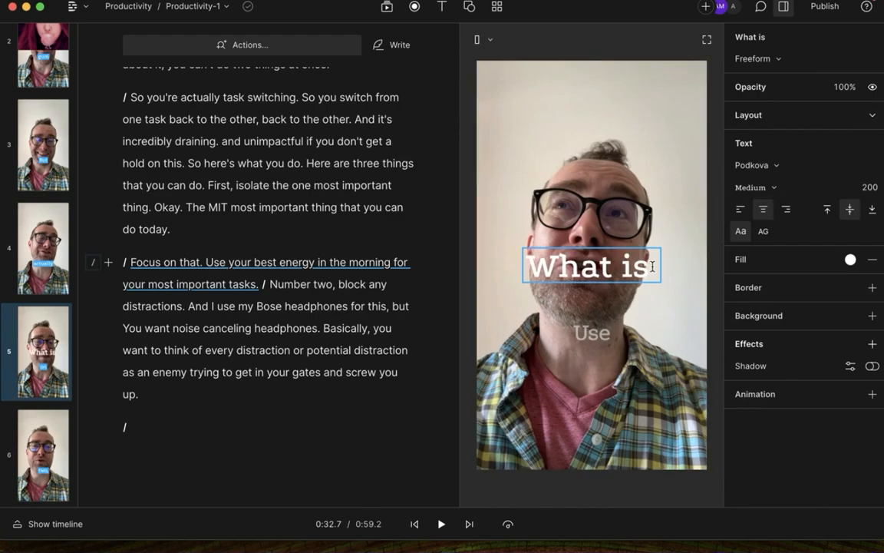
{"action": "type", "text": "your MIT for today?"}
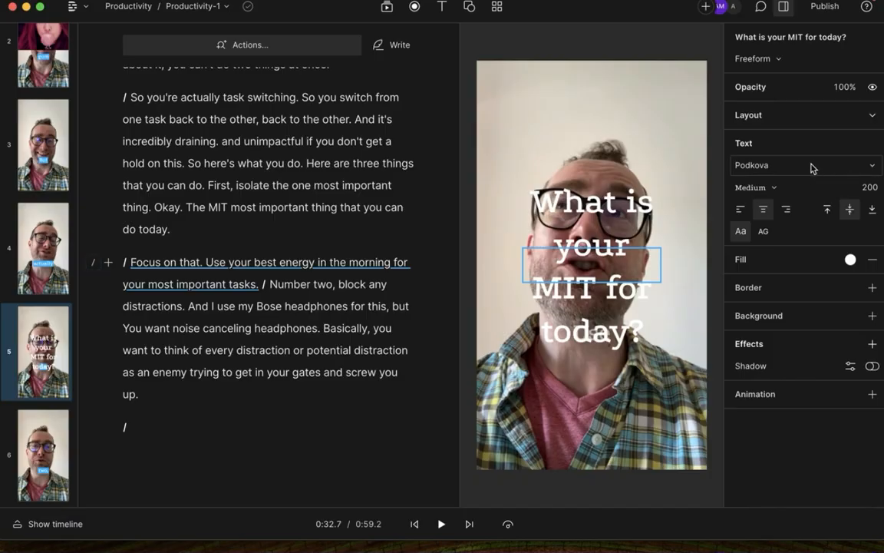
- Set the title's fill colour to black (000000) and close the colour picker
{"action": "left_click", "coordinate": [851, 260]}
{"action": "left_click_drag", "start_coordinate": [812, 259], "coordinate": [627, 221]}
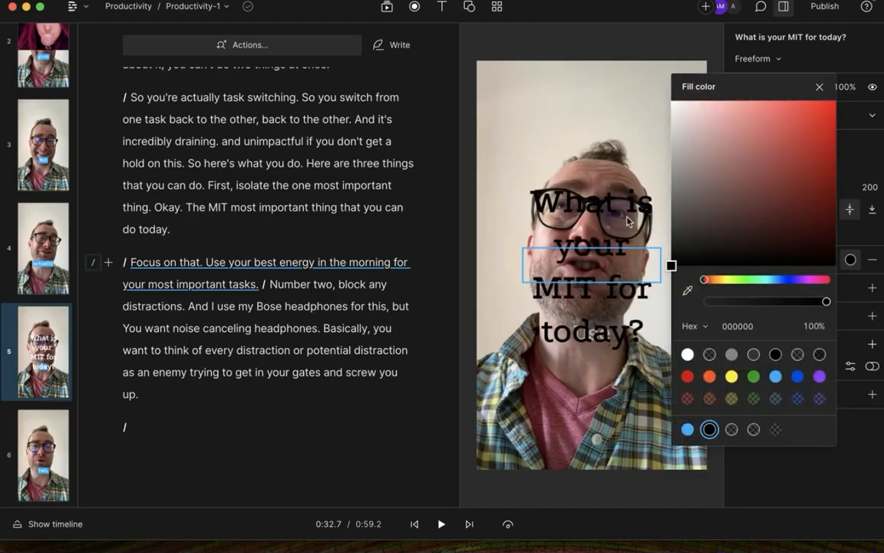
{"action": "left_click", "coordinate": [819, 87]}
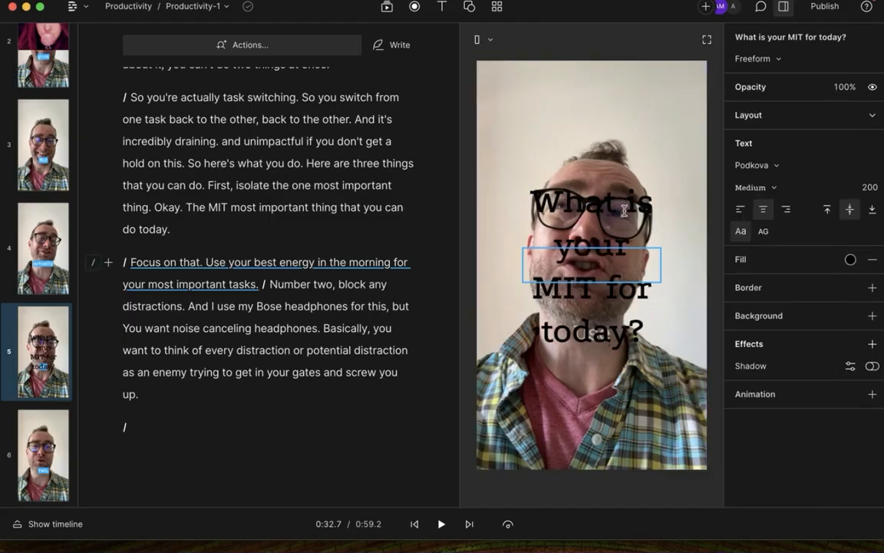
- Move the "What is your MIT for today?" title up to the upper part of the video frame
{"action": "left_click", "coordinate": [673, 317]}
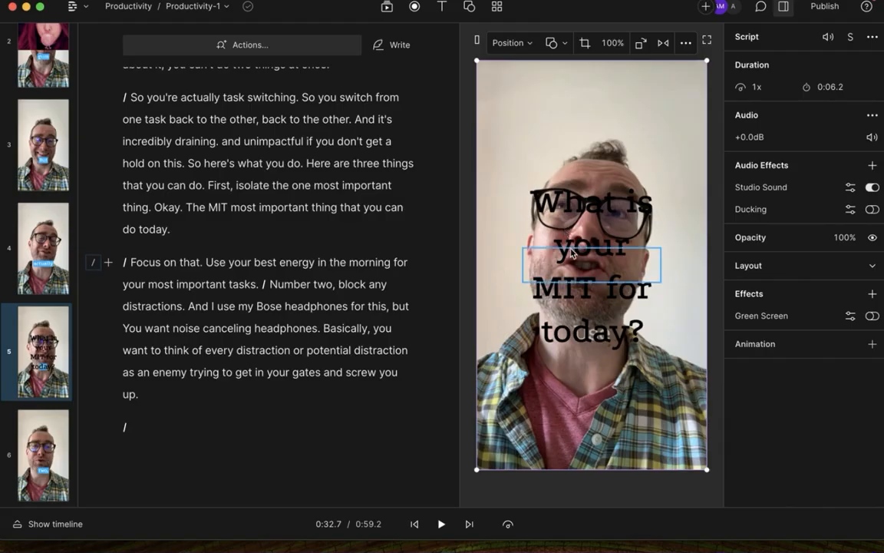
{"action": "left_click", "coordinate": [547, 199]}
{"action": "left_click", "coordinate": [547, 200]}
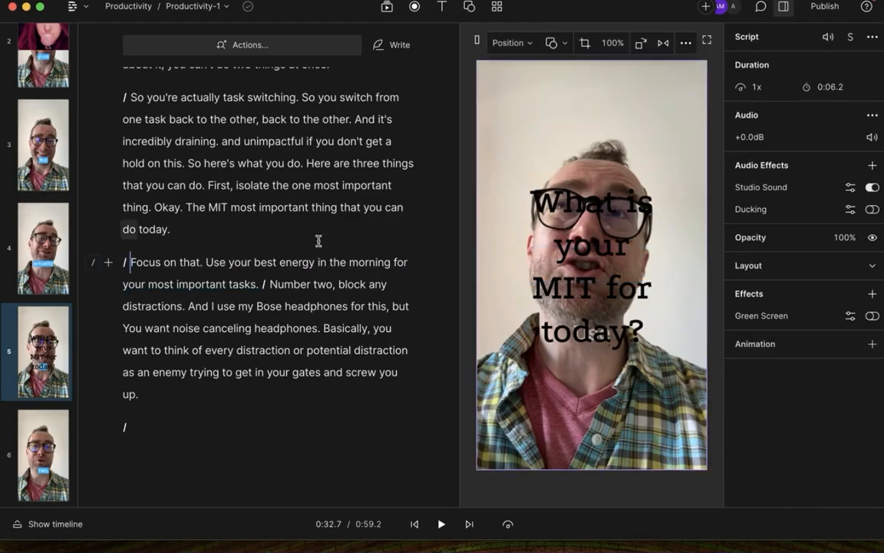
{"action": "left_click", "coordinate": [228, 265]}
{"action": "left_click", "coordinate": [230, 206]}
{"action": "left_click", "coordinate": [238, 269]}
{"action": "left_click", "coordinate": [568, 247]}
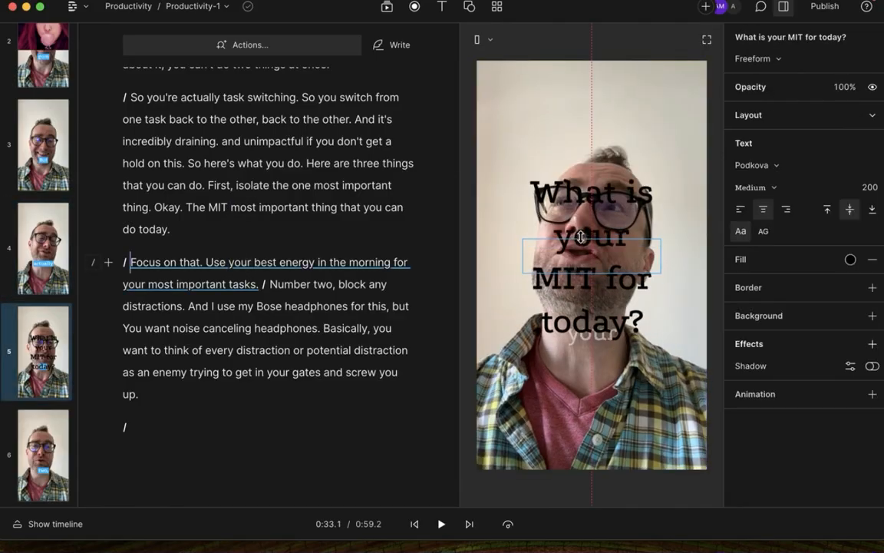
{"action": "left_click_drag", "start_coordinate": [569, 184], "coordinate": [552, 99]}
- Widen the "What is your MIT for today?" title box near the top of the frame and set its font size to 140
{"action": "left_click_drag", "start_coordinate": [521, 266], "coordinate": [500, 211]}
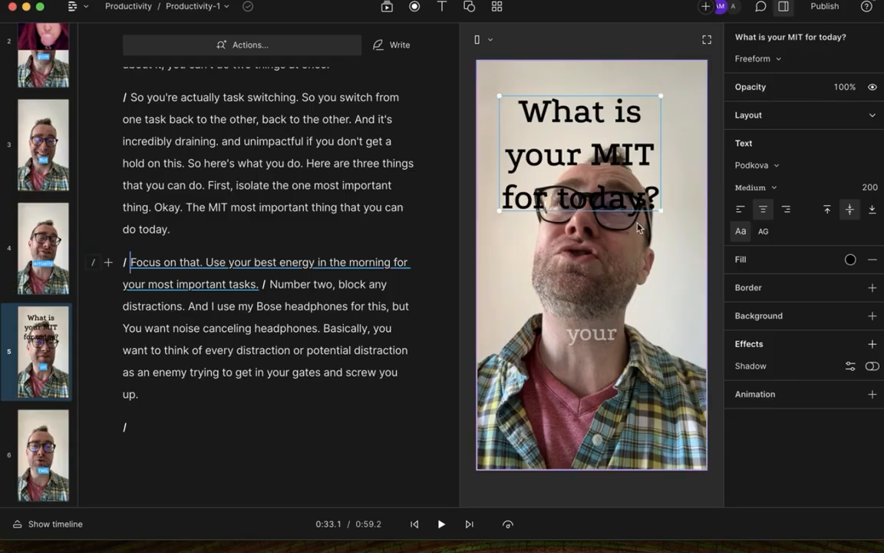
{"action": "left_click_drag", "start_coordinate": [661, 210], "coordinate": [697, 179]}
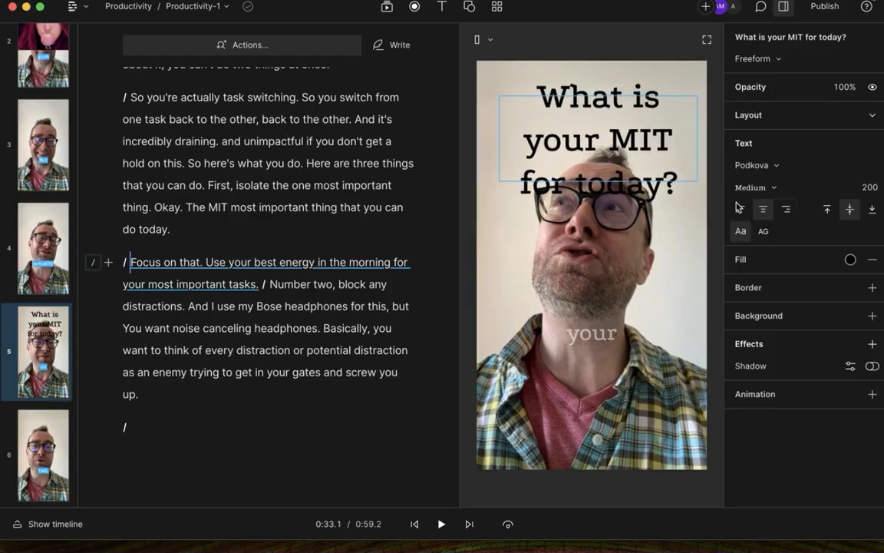
{"action": "left_click", "coordinate": [870, 188]}
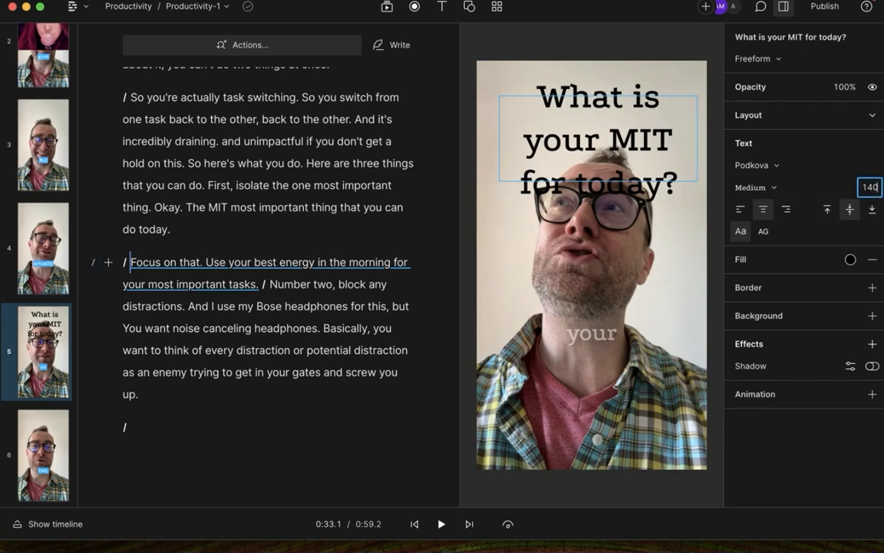
{"action": "type", "text": "140"}
{"action": "key", "text": "Return"}
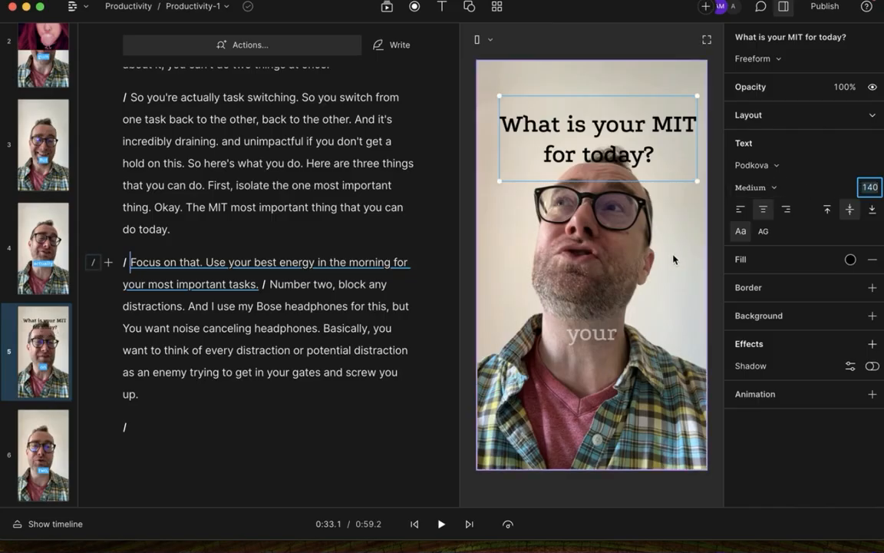
{"action": "left_click", "coordinate": [687, 194]}
{"action": "mouse_move", "coordinate": [649, 153]}
{"action": "left_mouse_down"}
{"action": "mouse_move", "coordinate": [639, 139]}
{"action": "mouse_move", "coordinate": [649, 156]}
{"action": "left_mouse_up"}
{"action": "key", "text": "super+z"}
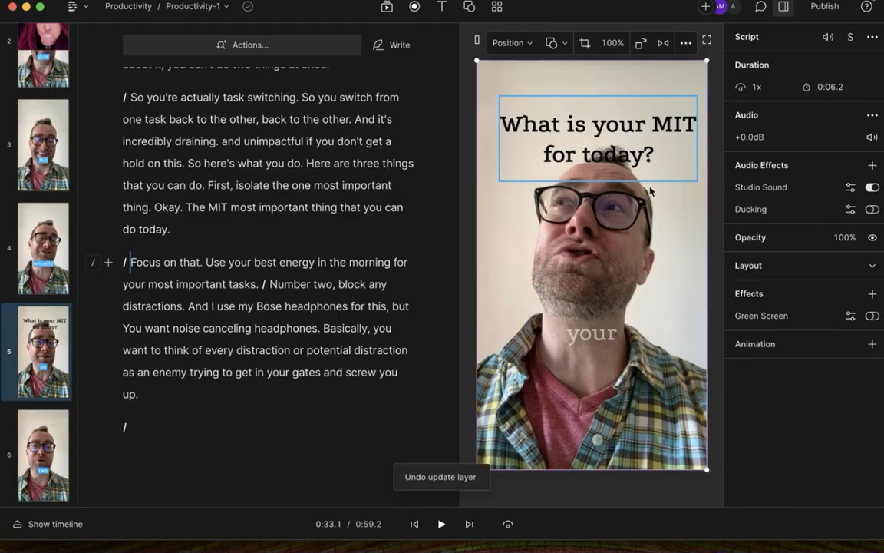
- Search the stock photos for "mit" and "task" and close the media library without adding anything
{"action": "left_click", "coordinate": [388, 8]}
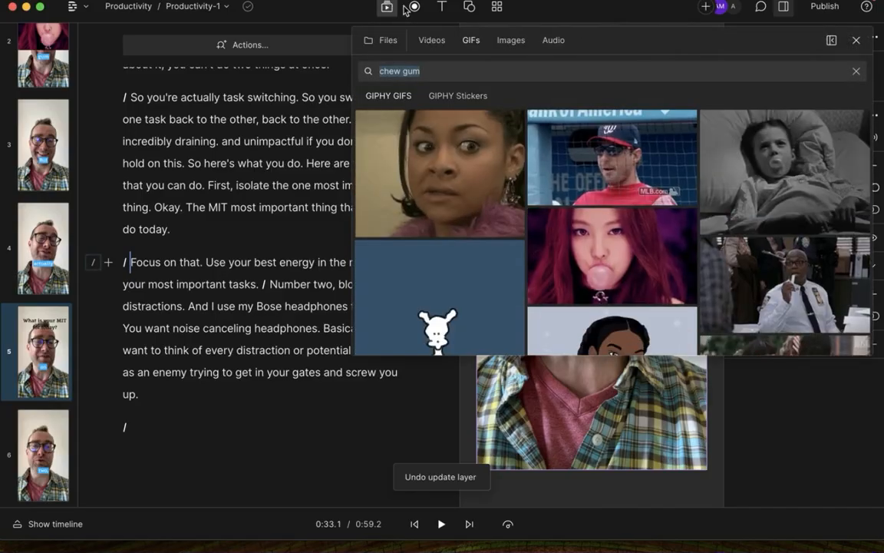
{"action": "left_click", "coordinate": [510, 42]}
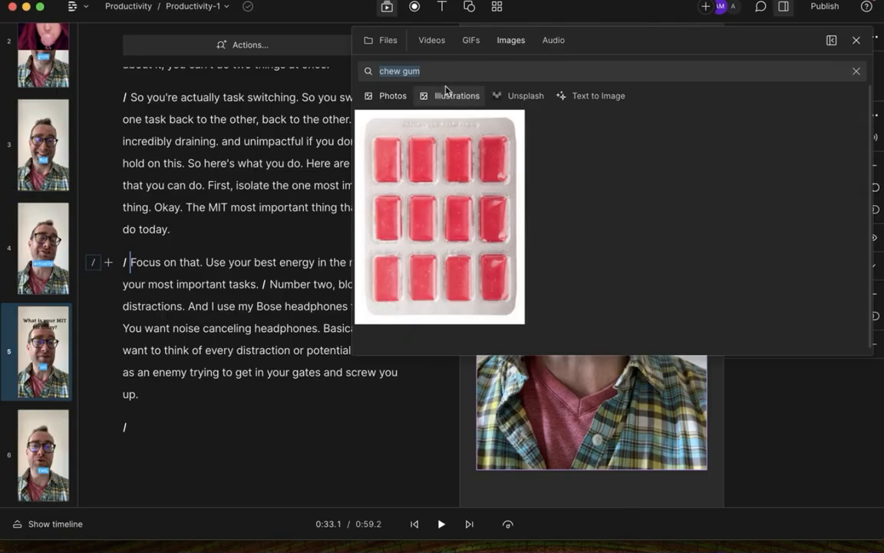
{"action": "double_click", "coordinate": [434, 72]}
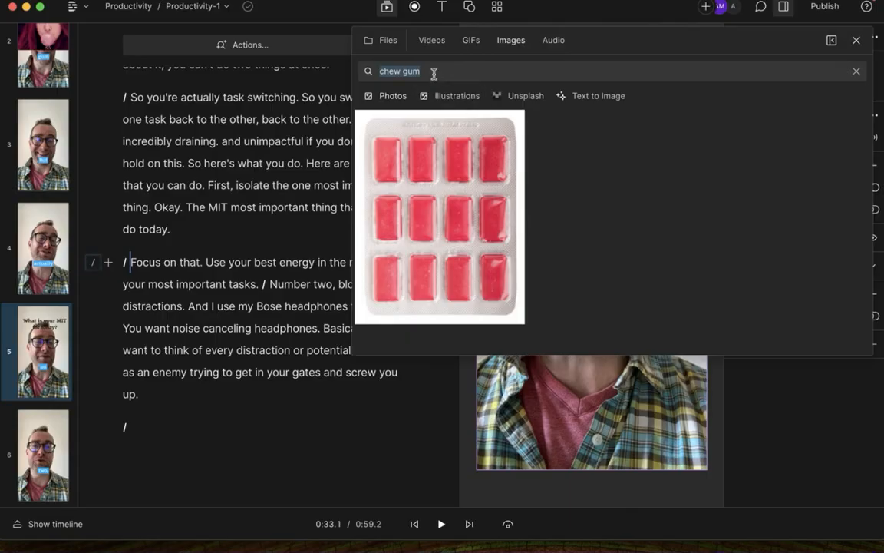
{"action": "type", "text": "mit"}
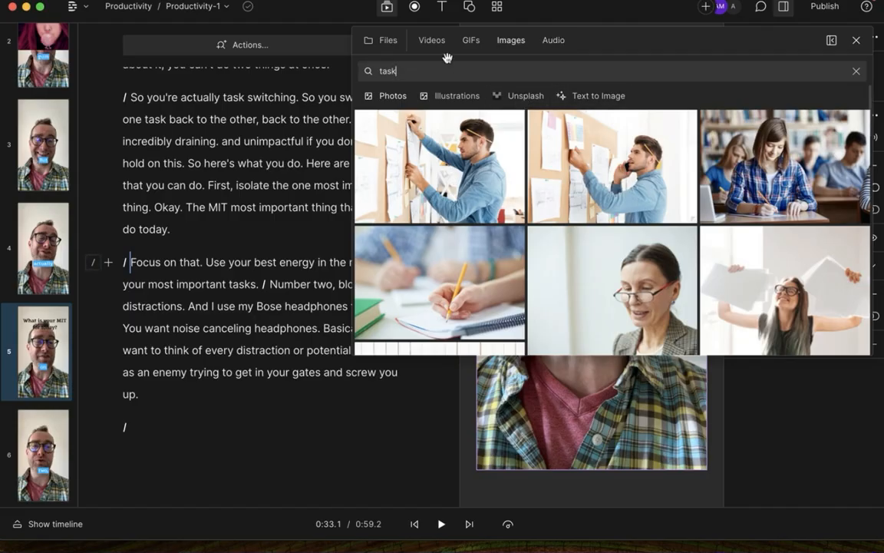
{"action": "left_click", "coordinate": [307, 180]}
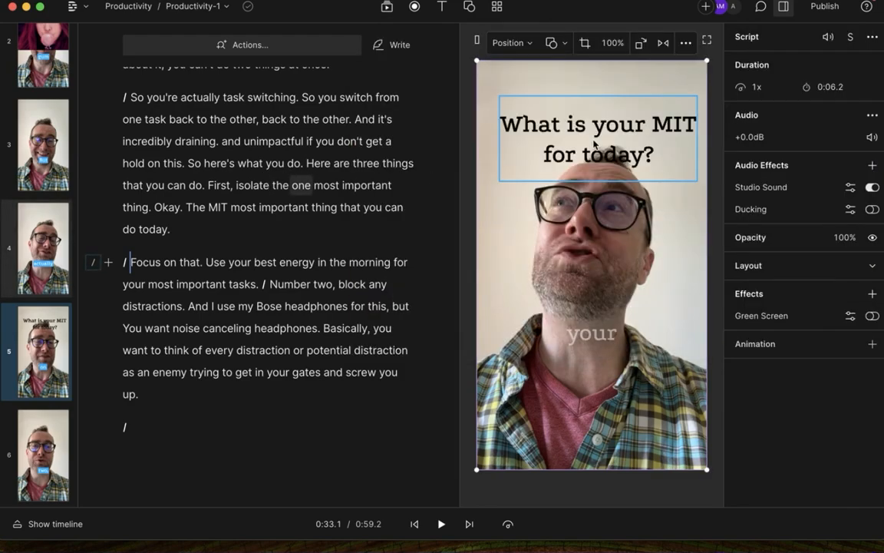
{"action": "scroll", "coordinate": [254, 300], "scroll_direction": "down", "scroll_amount": 1}
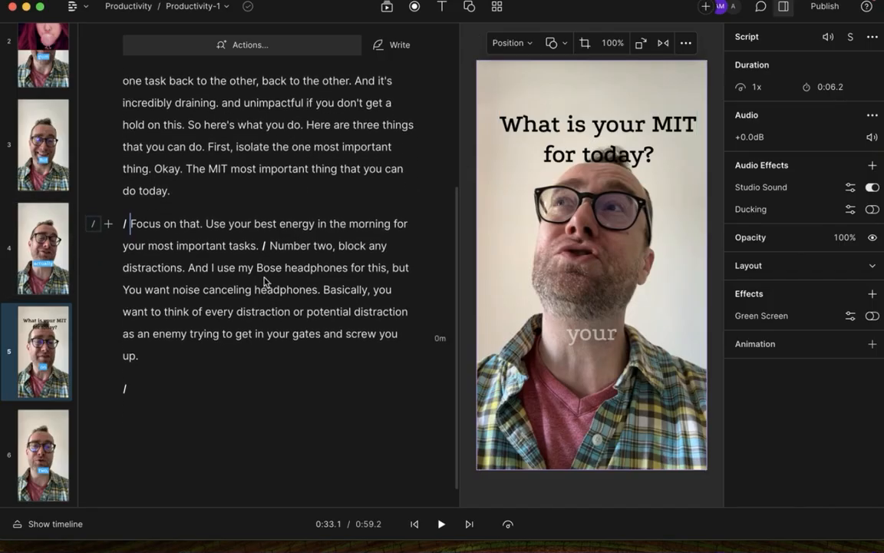
{"action": "left_click", "coordinate": [193, 347]}
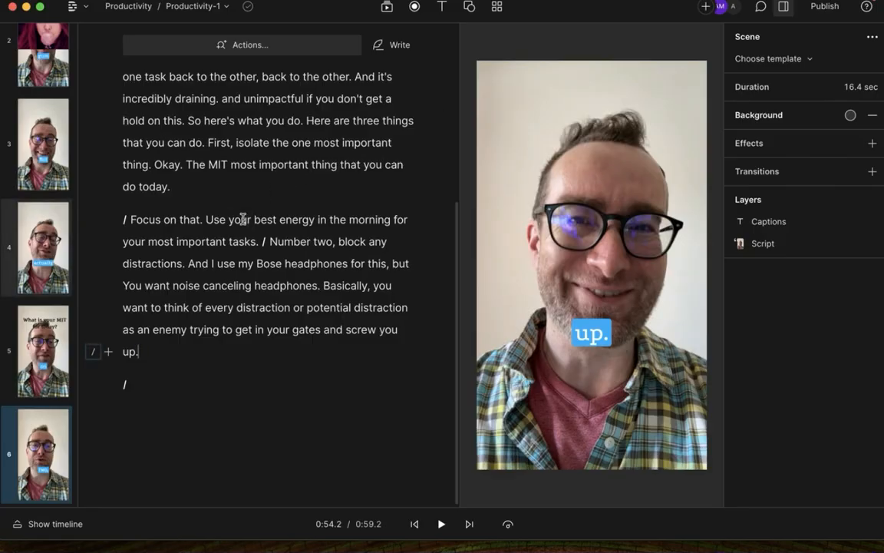
{"action": "scroll", "coordinate": [234, 200], "scroll_direction": "up", "scroll_amount": 6}
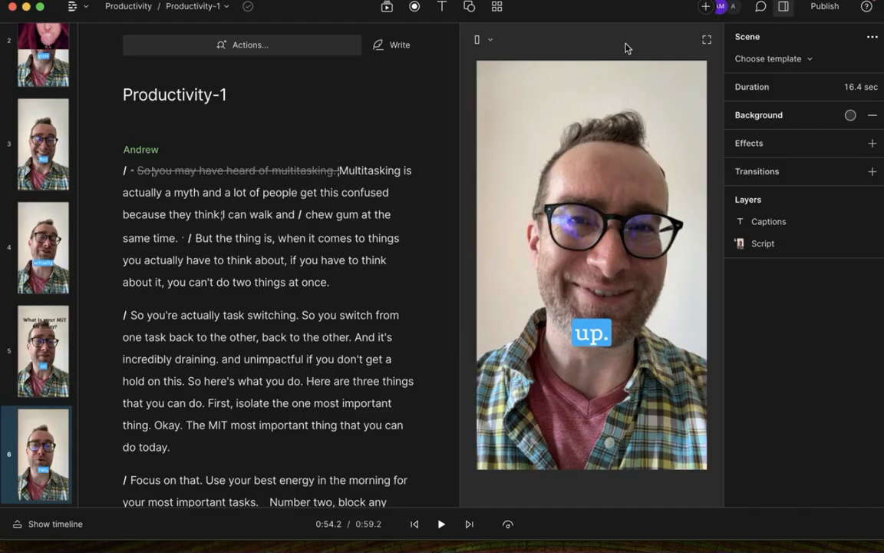
- Browse the stock music library with an empty search and close it
{"action": "left_click", "coordinate": [497, 6]}
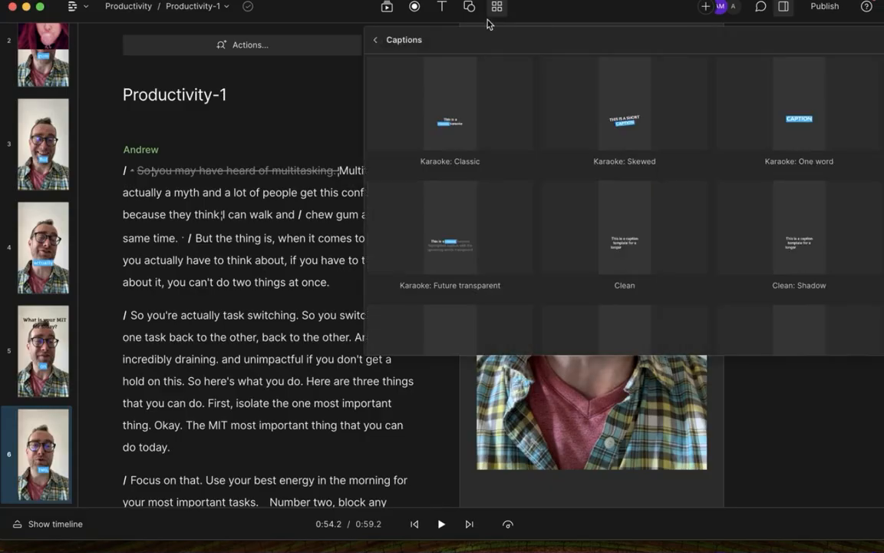
{"action": "left_click", "coordinate": [388, 10]}
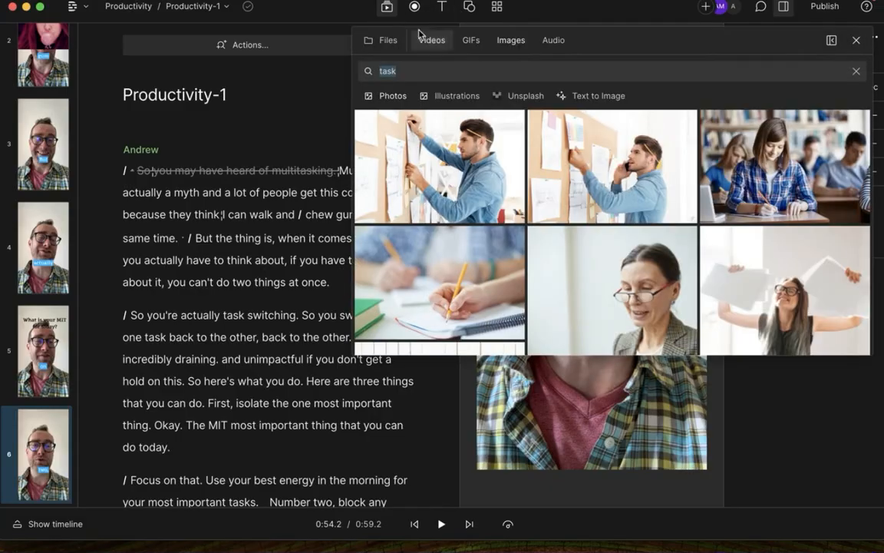
{"action": "left_click", "coordinate": [556, 40]}
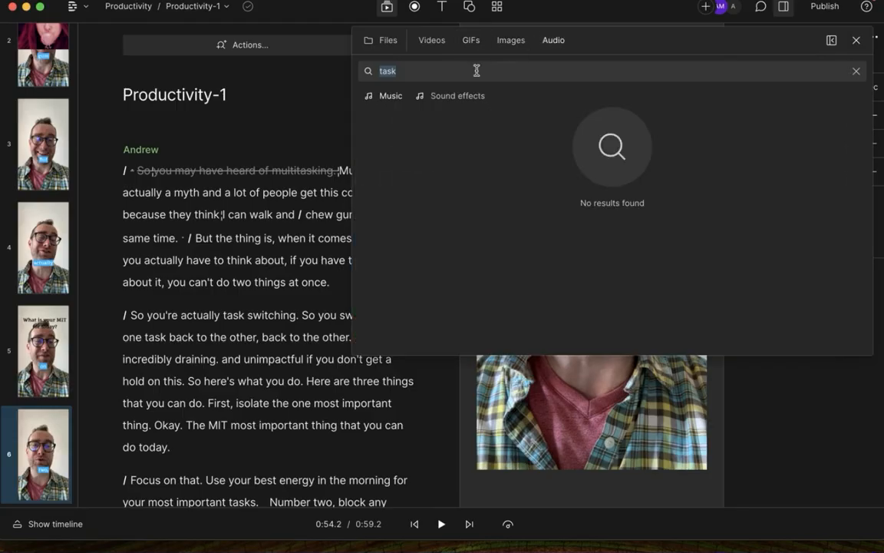
{"action": "left_click", "coordinate": [389, 96]}
{"action": "key", "text": "BackSpace"}
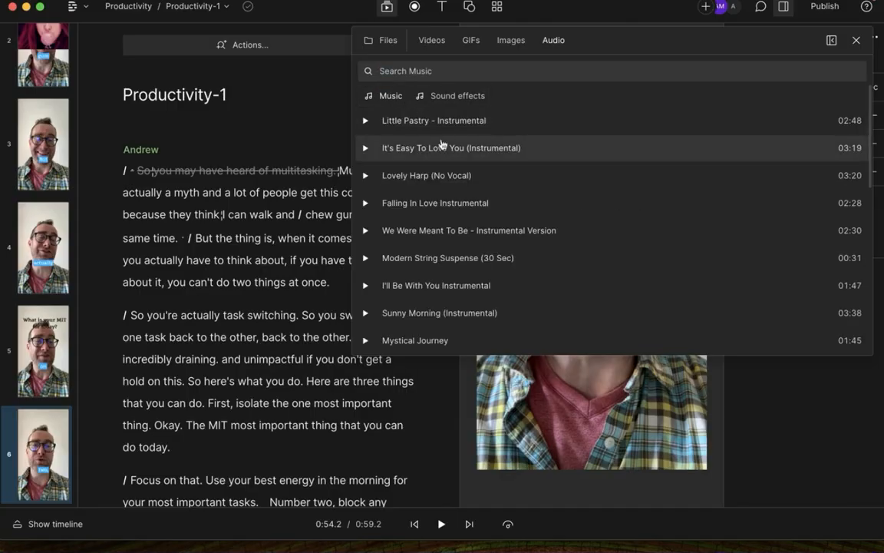
{"action": "left_click", "coordinate": [233, 321]}
- Split the script into a new scene before "Basically" and add the animated subscribe-button clip found by searching stock videos for "subscribe"
{"action": "scroll", "coordinate": [245, 322], "scroll_direction": "down", "scroll_amount": 5}
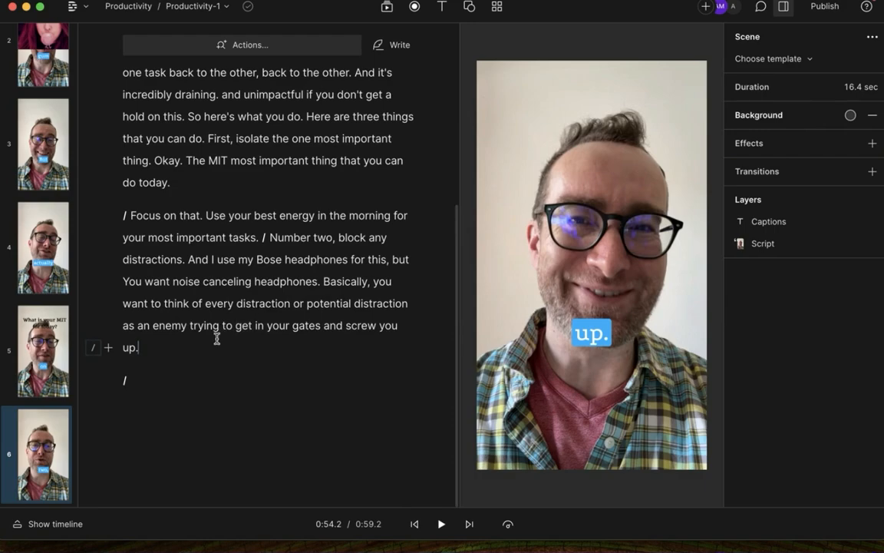
{"action": "type", "text": "/"}
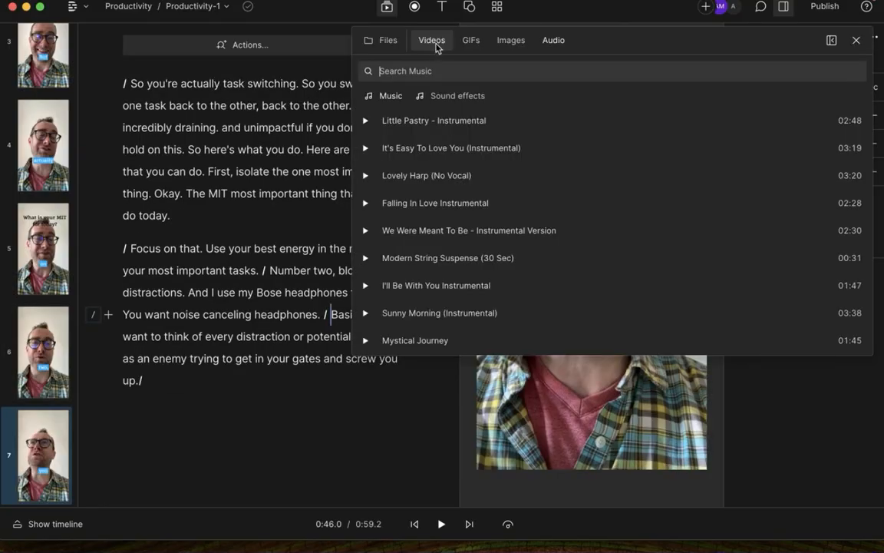
{"action": "left_click", "coordinate": [431, 40]}
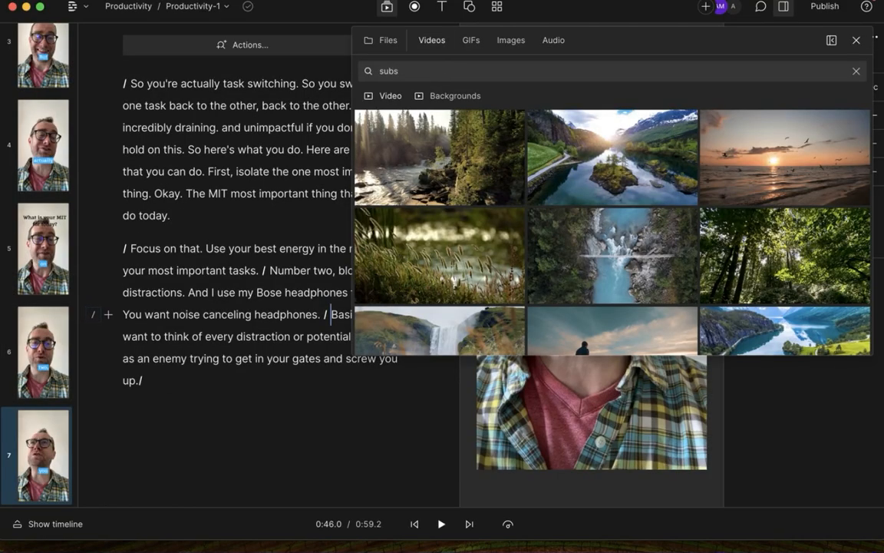
{"action": "type", "text": "cribe"}
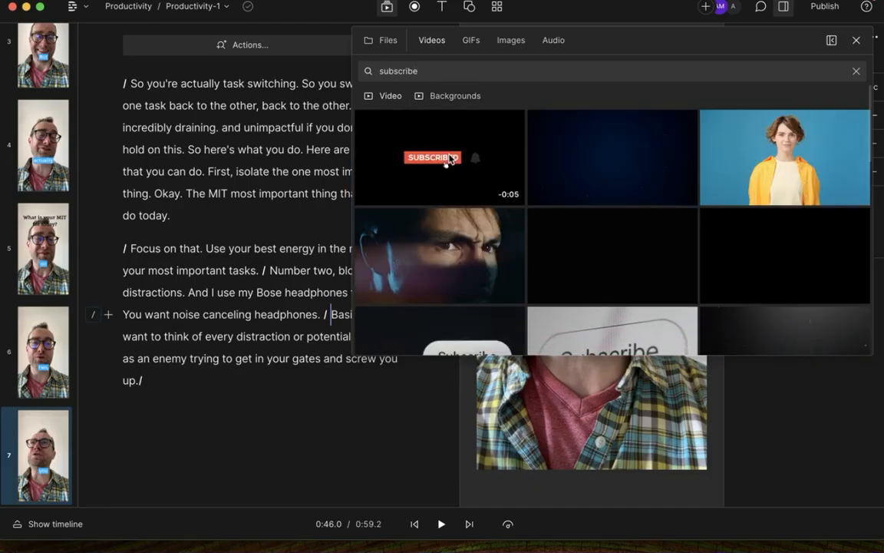
{"action": "left_click_drag", "start_coordinate": [446, 159], "coordinate": [282, 332]}
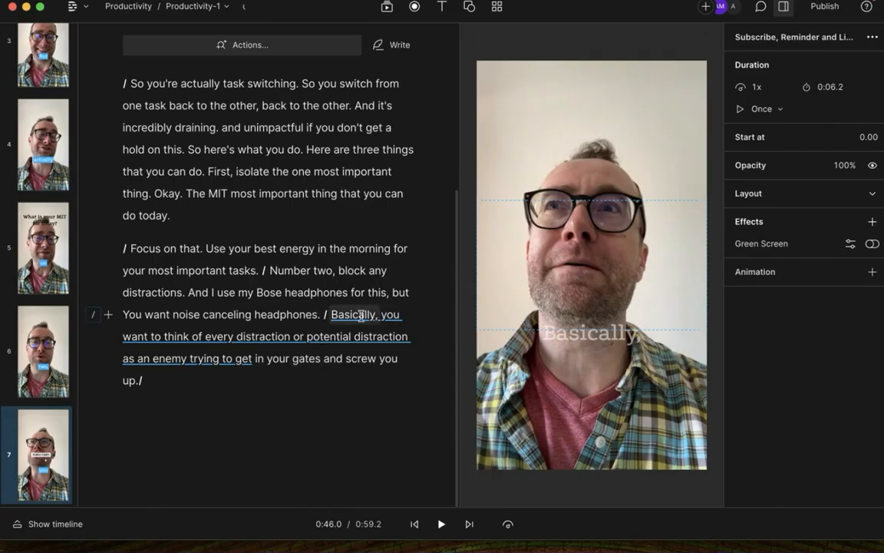
- Move the subscribe clip higher in the video frame, over the face, and play the scene to preview it
{"action": "left_click", "coordinate": [402, 314]}
{"action": "left_click", "coordinate": [532, 242]}
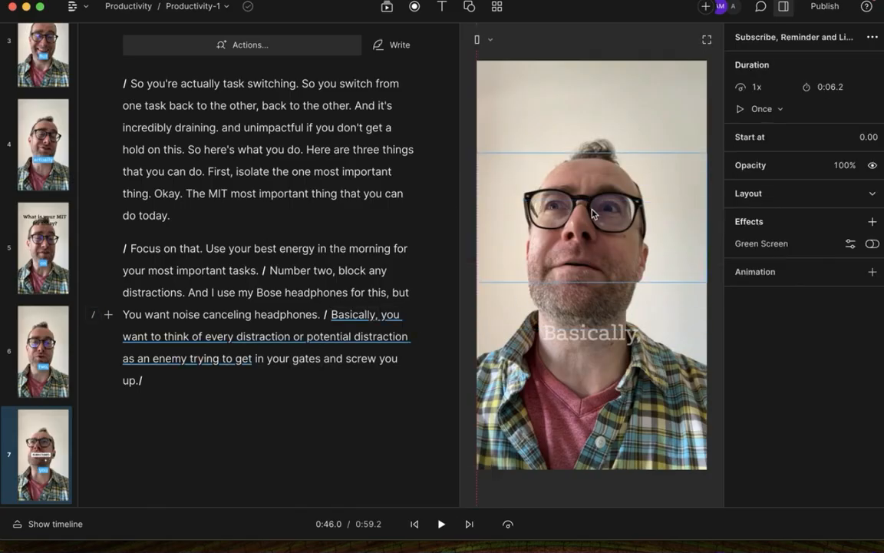
{"action": "left_click", "coordinate": [442, 523]}
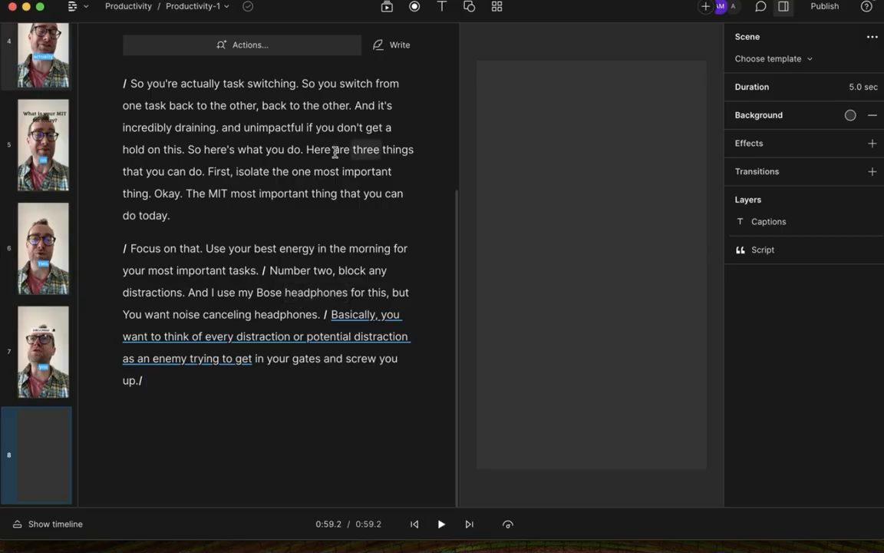
- Switch the stock media library from videos to music and clear the "subscribe" search term
{"action": "left_click", "coordinate": [388, 9]}
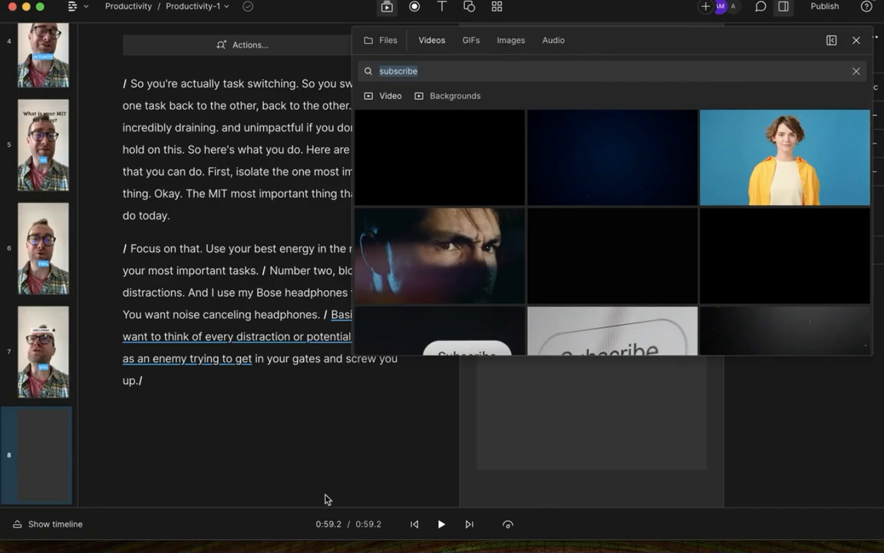
{"action": "left_click", "coordinate": [276, 376]}
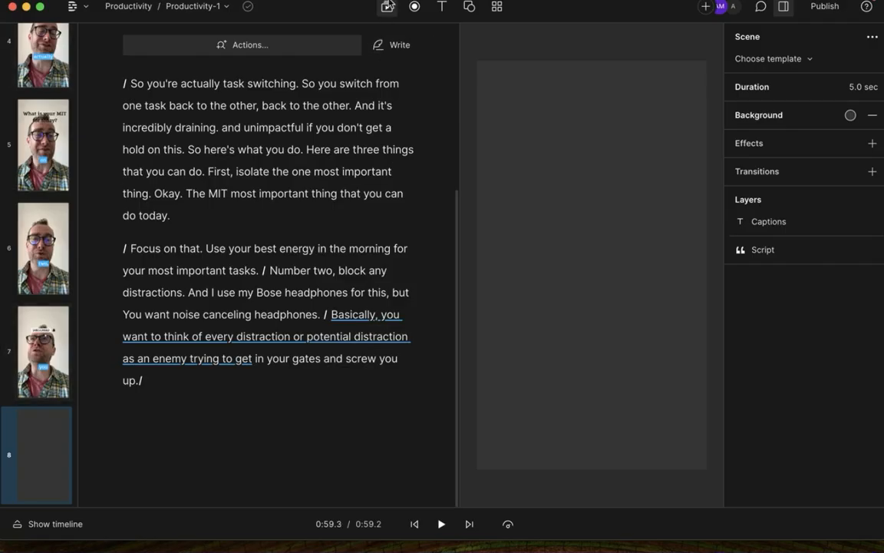
{"action": "left_click", "coordinate": [387, 7]}
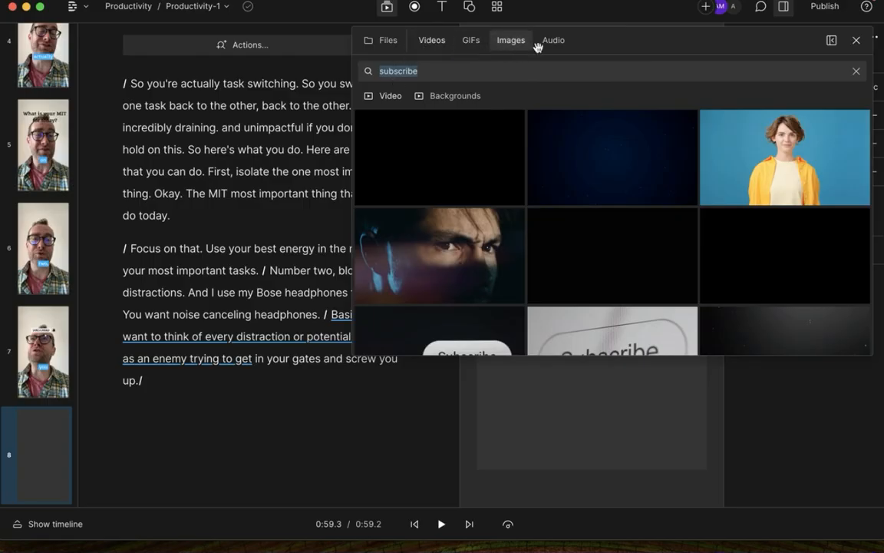
{"action": "left_click", "coordinate": [550, 40]}
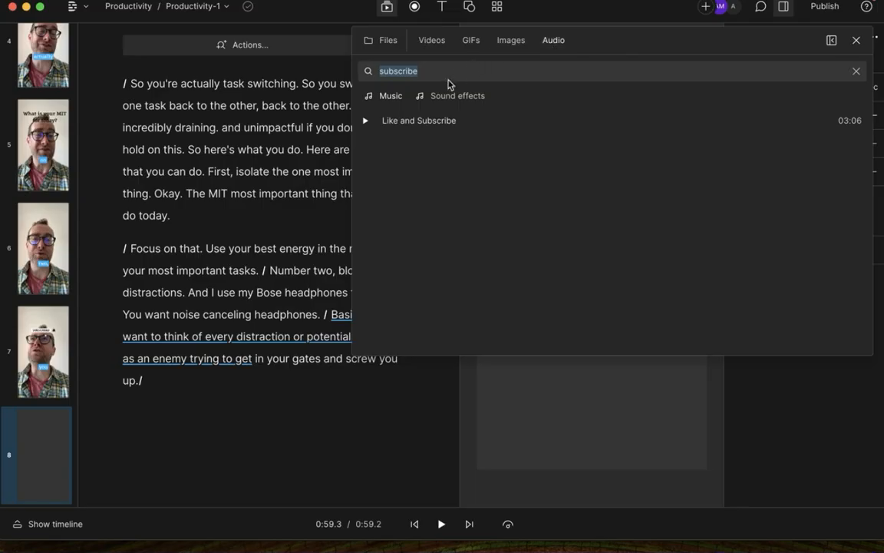
{"action": "left_click", "coordinate": [403, 71]}
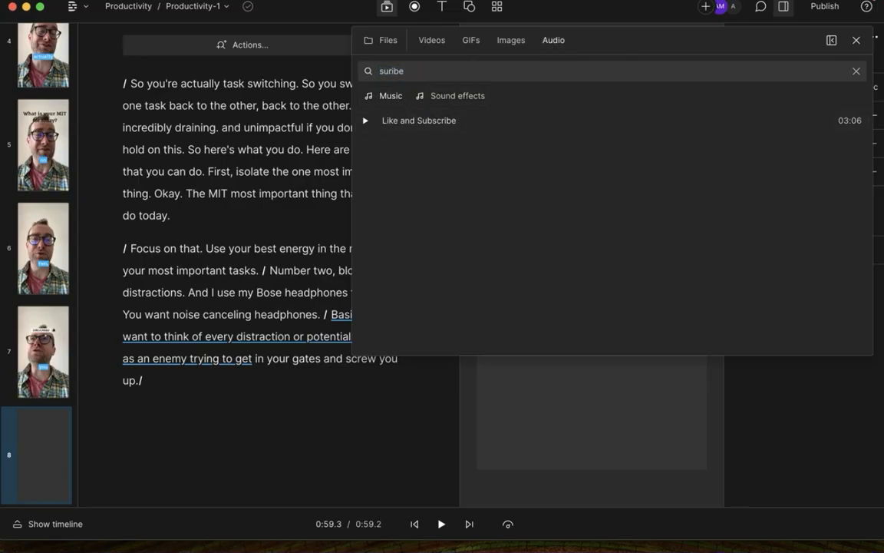
{"action": "key", "text": "BackSpace"}
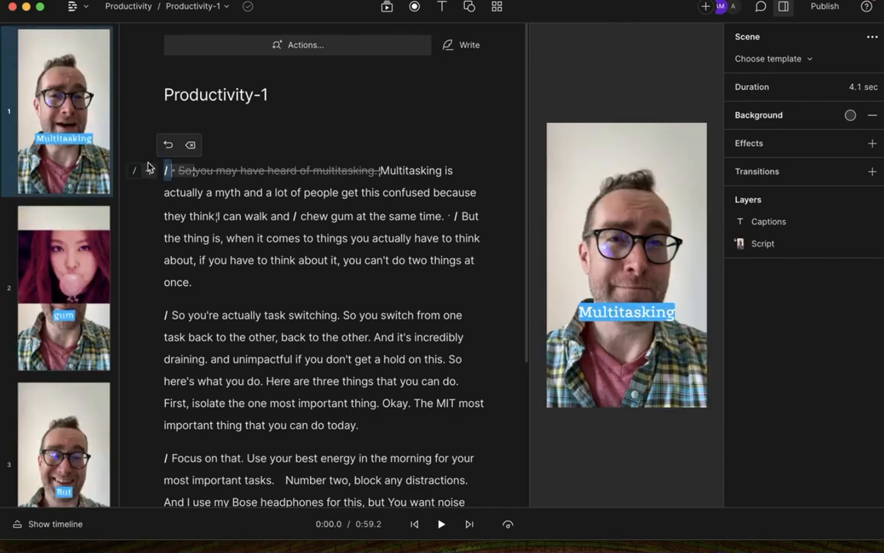
- Select the whole script and add the stock track "Born Again Instrumental" as background music across it
{"action": "key", "text": "super+a"}
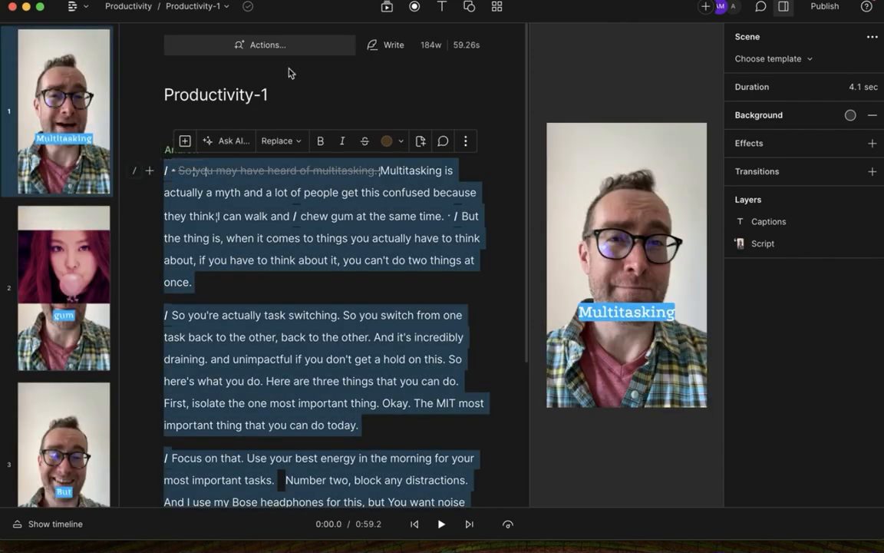
{"action": "left_click", "coordinate": [387, 7]}
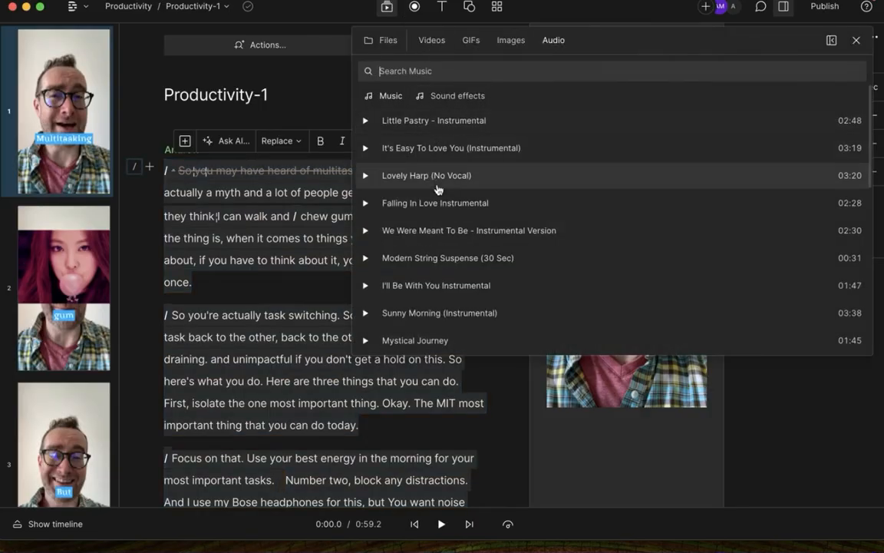
{"action": "scroll", "coordinate": [438, 187], "scroll_direction": "down", "scroll_amount": 2}
{"action": "scroll", "coordinate": [438, 189], "scroll_direction": "down", "scroll_amount": 10}
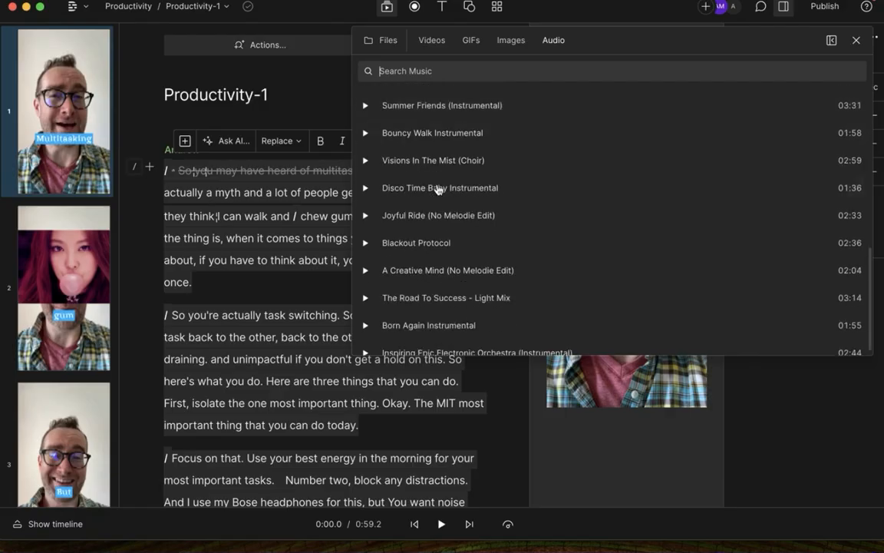
{"action": "scroll", "coordinate": [439, 189], "scroll_direction": "down", "scroll_amount": 1}
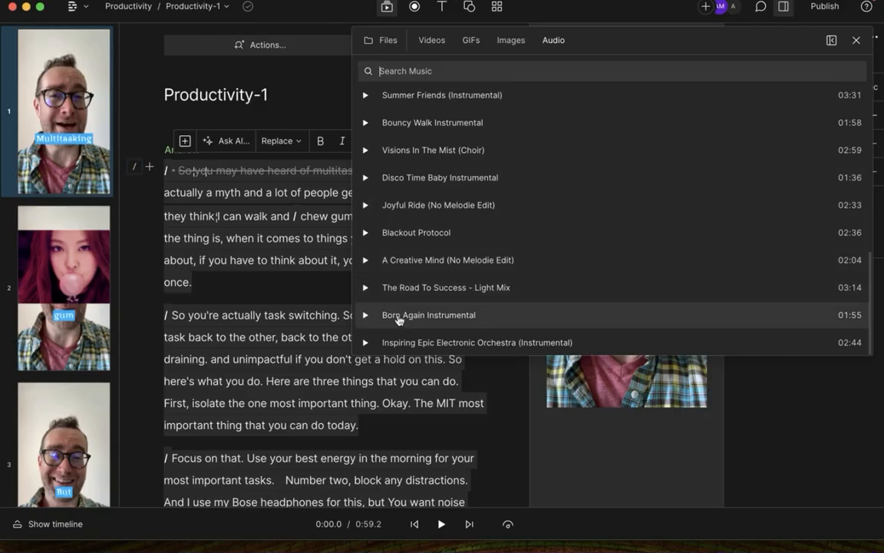
{"action": "left_click_drag", "start_coordinate": [390, 317], "coordinate": [224, 247]}
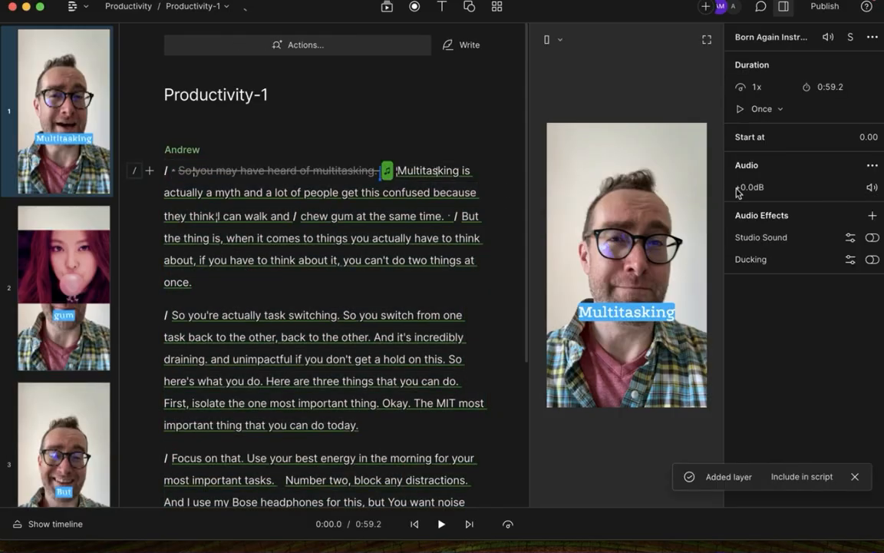
- Lower the background music track's volume to -27.9 dB, playing the video before and after to judge the balance
{"action": "key", "text": "space"}
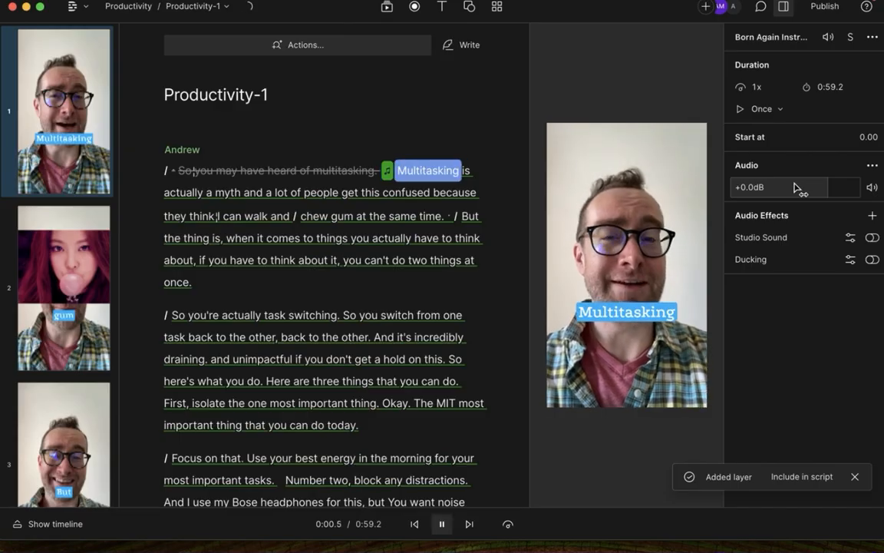
{"action": "key", "text": "space"}
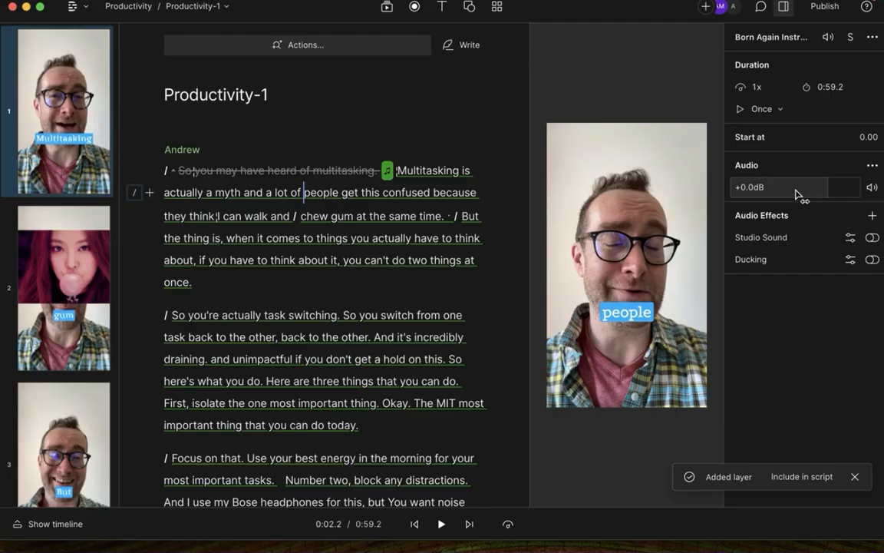
{"action": "left_click_drag", "start_coordinate": [796, 195], "coordinate": [736, 190]}
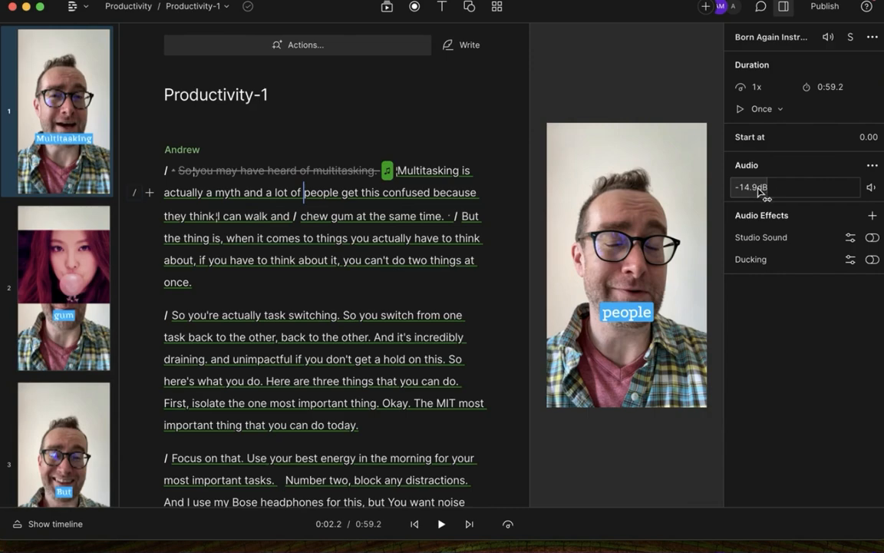
{"action": "left_click_drag", "start_coordinate": [753, 189], "coordinate": [735, 188]}
{"action": "key", "text": "space"}
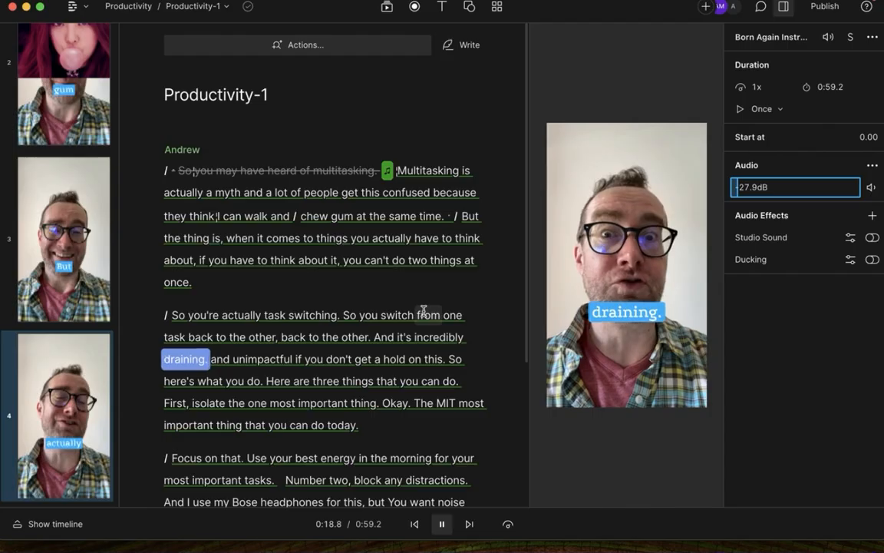
{"action": "key", "text": "space"}
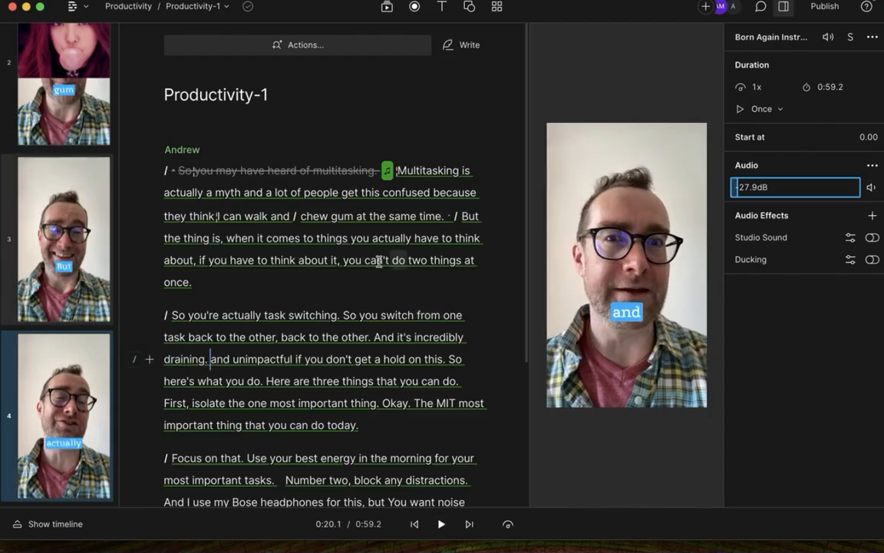
{"action": "scroll", "coordinate": [335, 239], "scroll_direction": "down", "scroll_amount": 5}
{"action": "scroll", "coordinate": [334, 242], "scroll_direction": "up", "scroll_amount": 5}
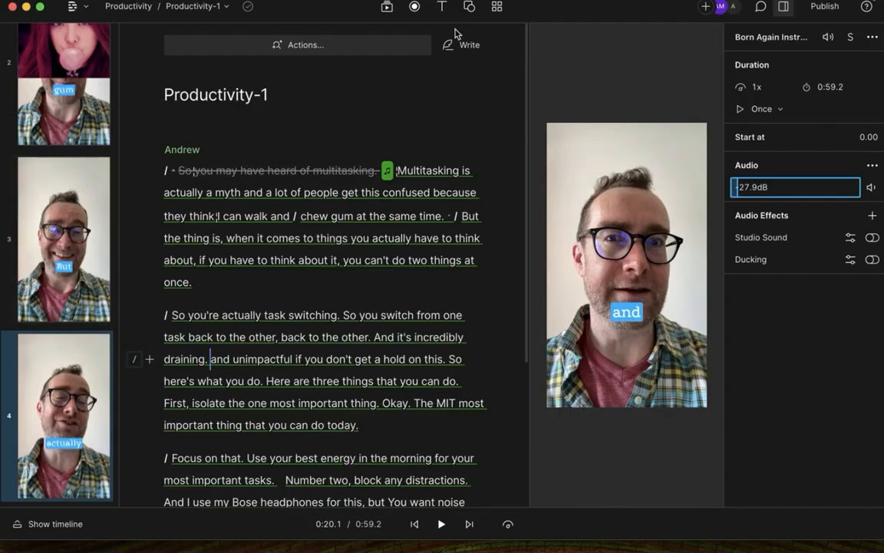
- Export the current composition as a video at Max resolution and High quality, saved as Productivity-1.mp4 in Downloads
{"action": "left_click", "coordinate": [826, 7]}
{"action": "left_click", "coordinate": [600, 42]}
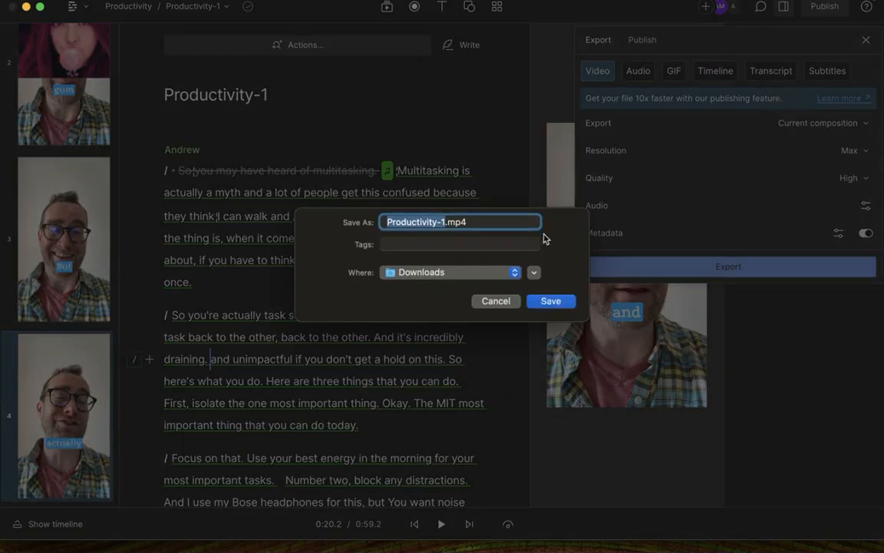
{"action": "left_click", "coordinate": [551, 303]}
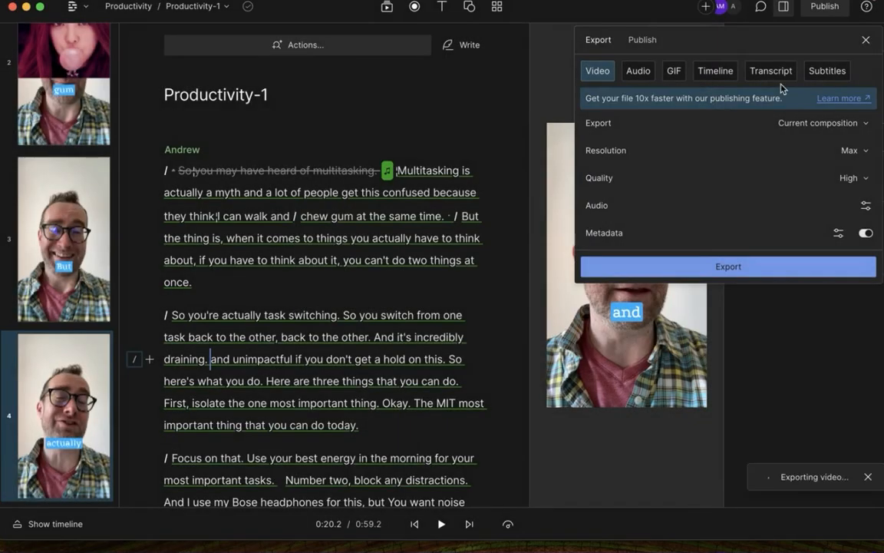
- Export the subtitles in SubRip (.srt) format as Productivity-1.srt in Downloads and close the export settings
{"action": "left_click", "coordinate": [820, 73]}
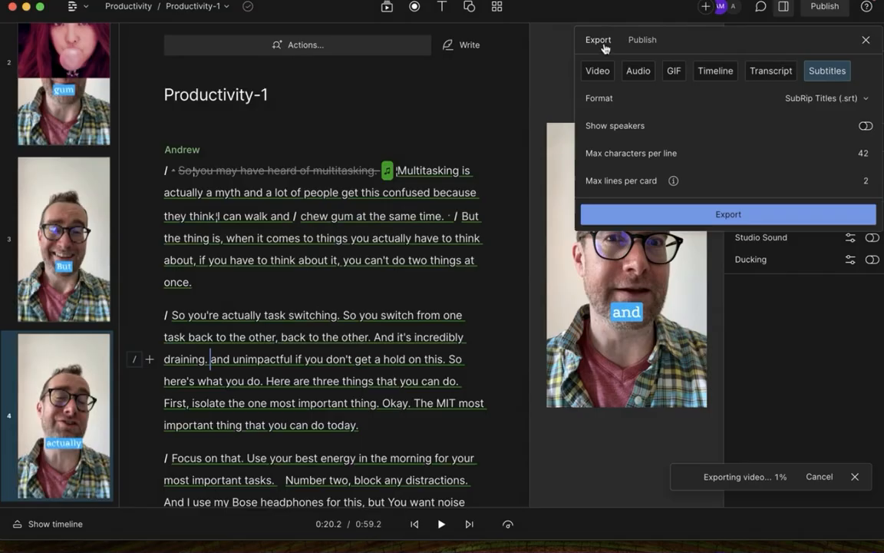
{"action": "left_click", "coordinate": [639, 216]}
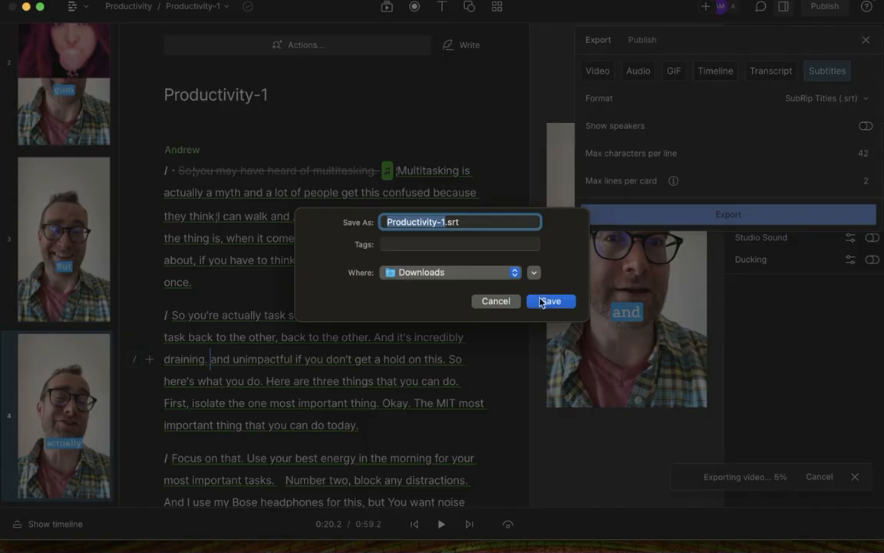
{"action": "key", "text": "Return"}
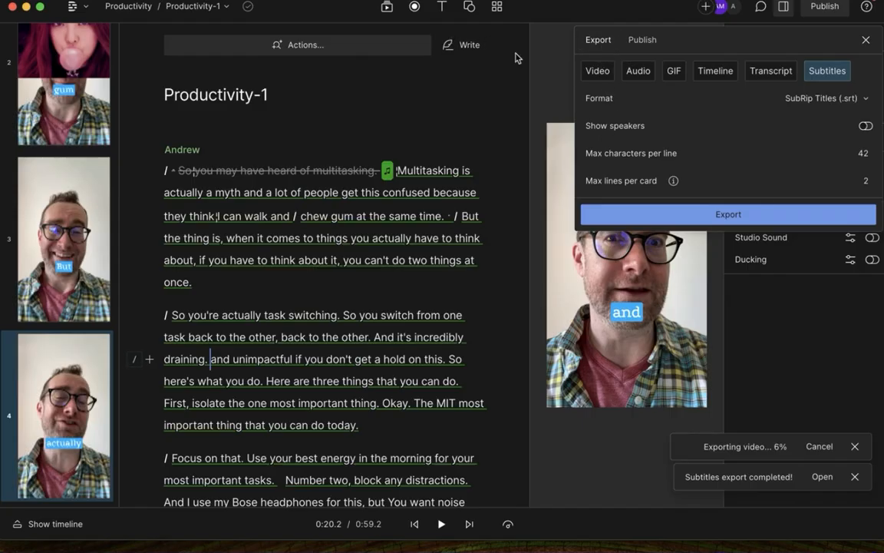
{"action": "key", "text": "Escape"}
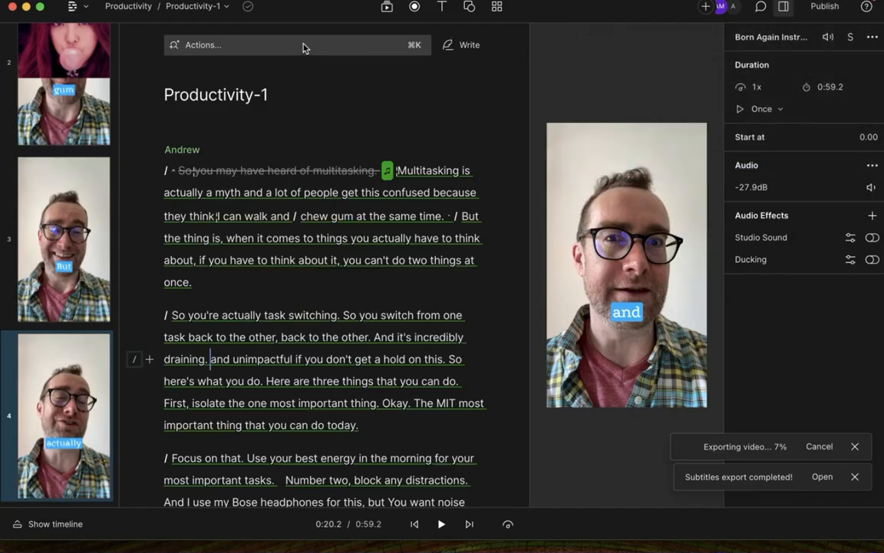
- Have the AI draft a YouTube-style description for the video and read through the generated text and chapter timestamps
{"action": "left_click", "coordinate": [223, 44]}
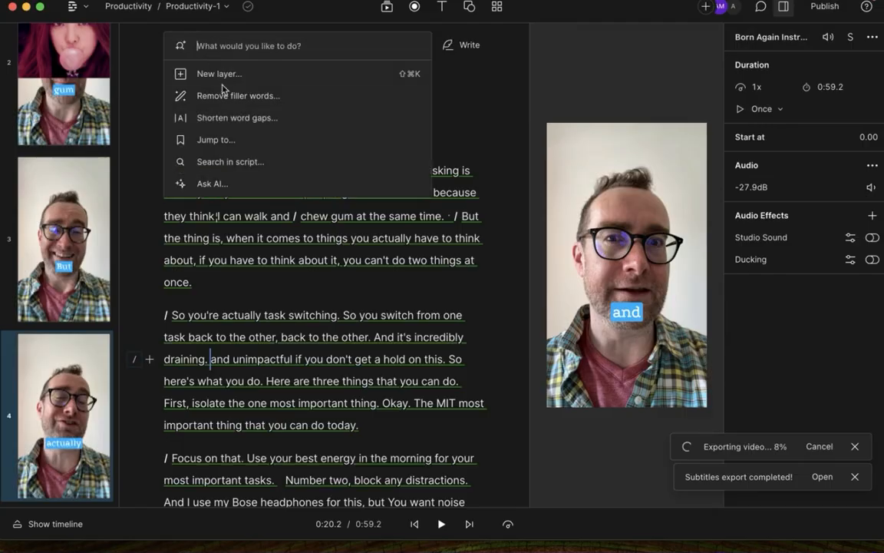
{"action": "left_click", "coordinate": [223, 184]}
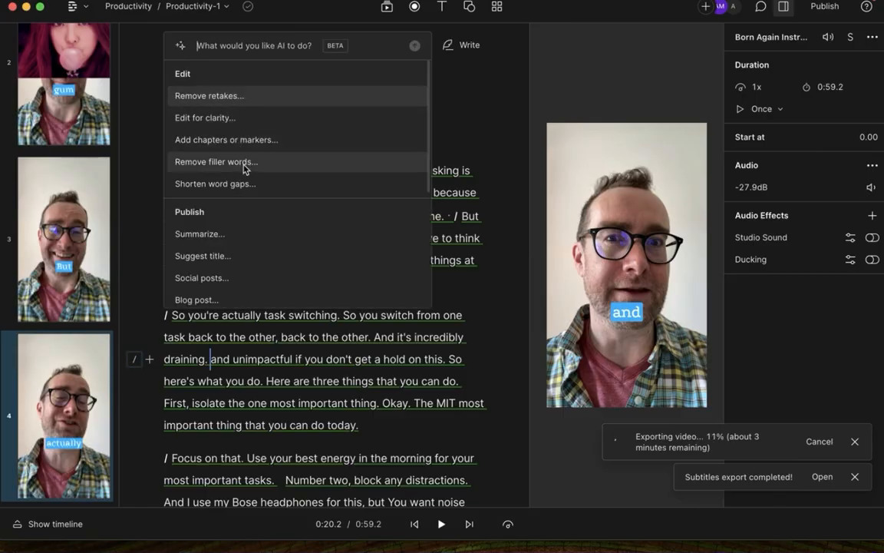
{"action": "scroll", "coordinate": [239, 192], "scroll_direction": "down", "scroll_amount": 2}
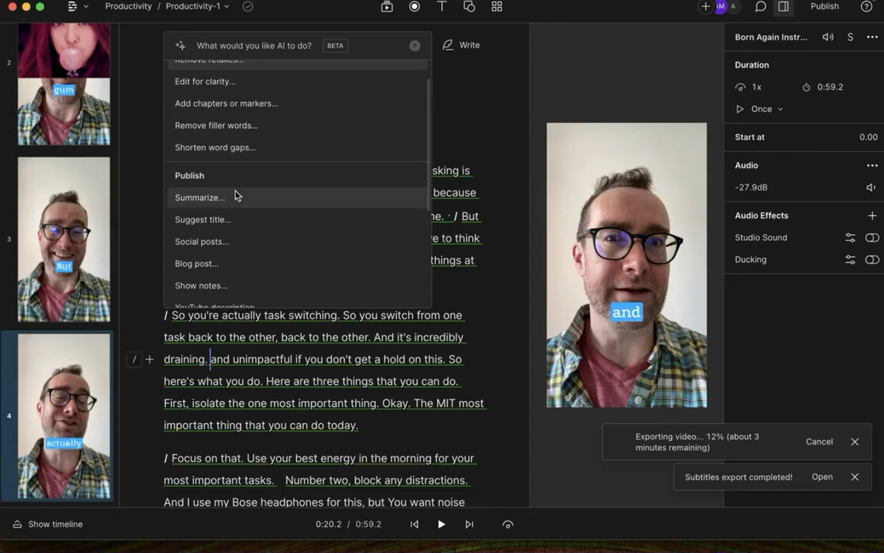
{"action": "scroll", "coordinate": [238, 194], "scroll_direction": "down", "scroll_amount": 2}
{"action": "scroll", "coordinate": [238, 253], "scroll_direction": "down", "scroll_amount": 2}
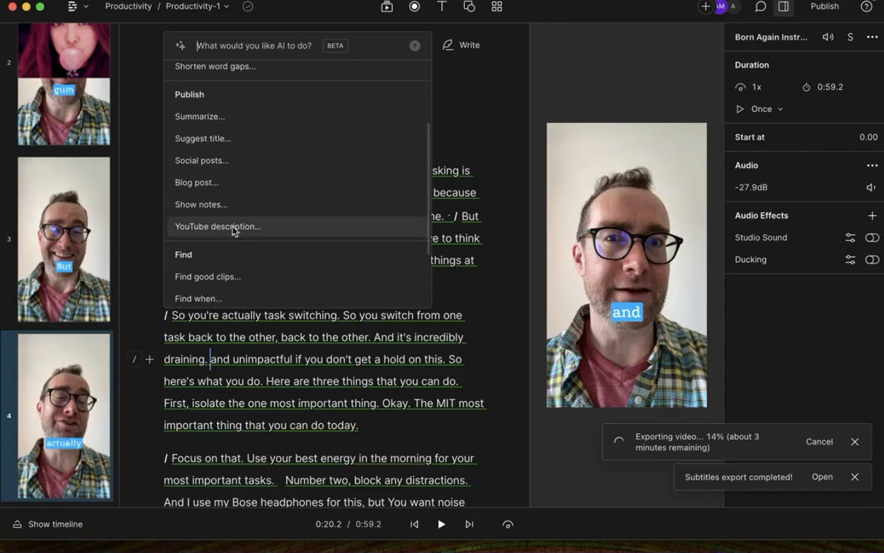
{"action": "scroll", "coordinate": [235, 230], "scroll_direction": "down", "scroll_amount": 5}
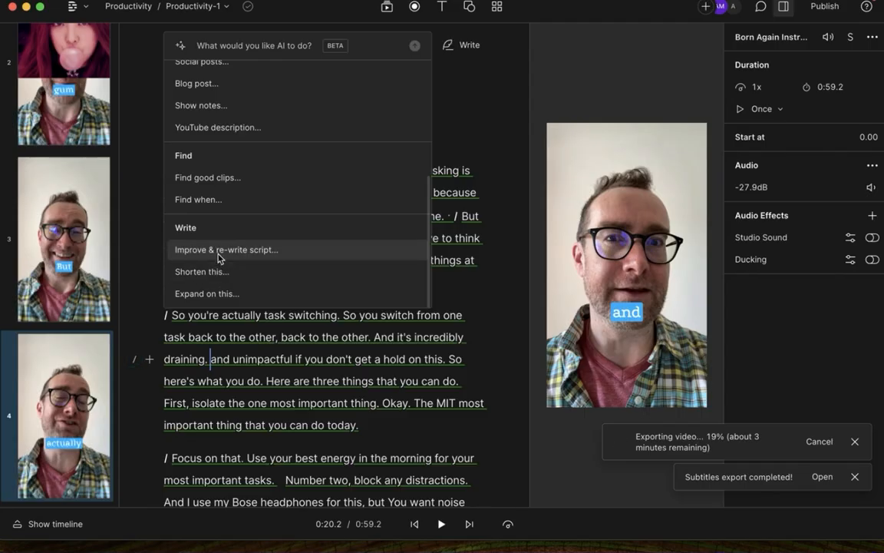
{"action": "scroll", "coordinate": [214, 203], "scroll_direction": "up", "scroll_amount": 1}
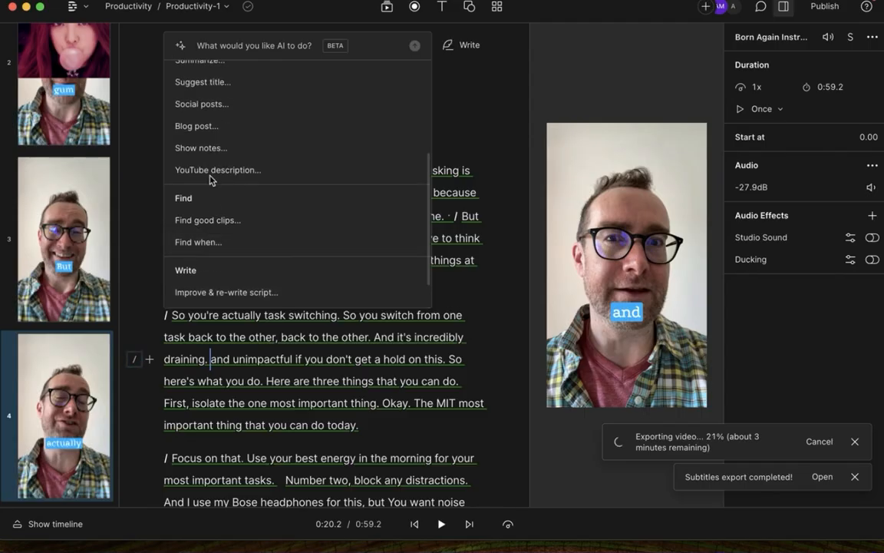
{"action": "left_click", "coordinate": [211, 172]}
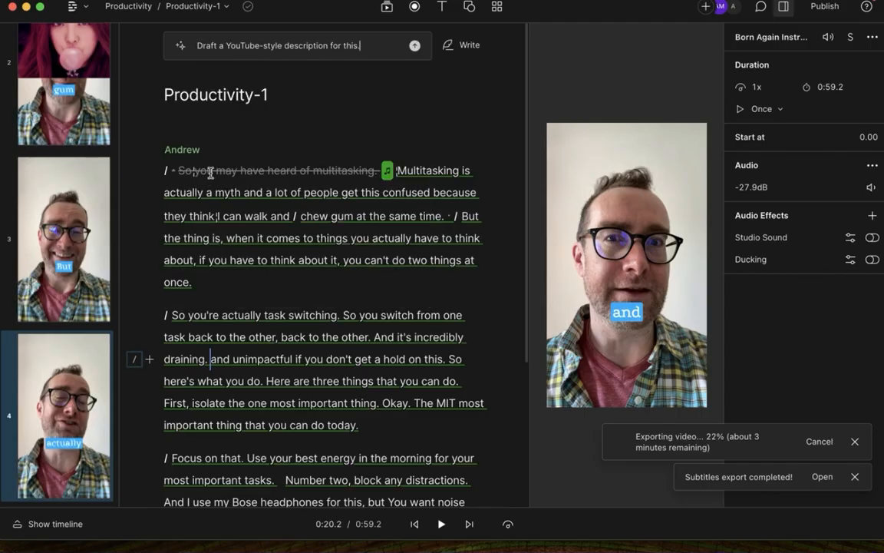
{"action": "key", "text": "Return"}
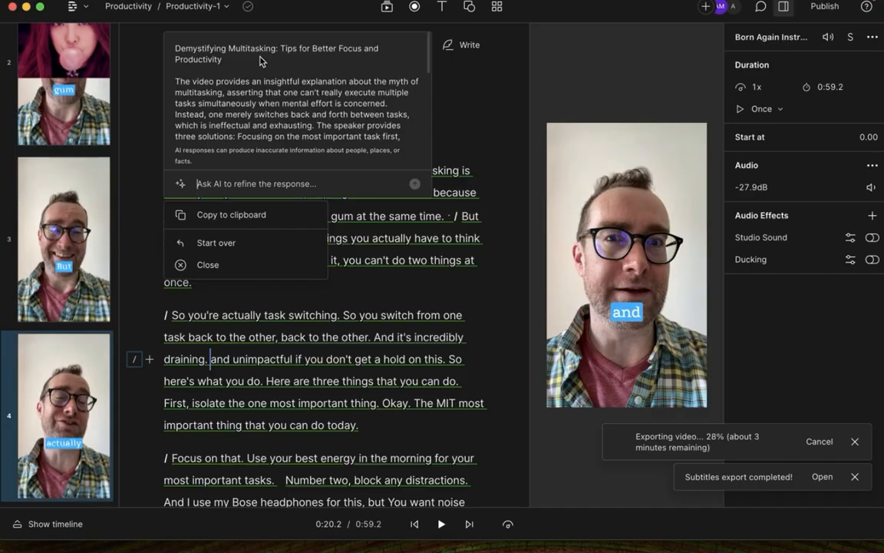
{"action": "scroll", "coordinate": [290, 94], "scroll_direction": "down", "scroll_amount": 5}
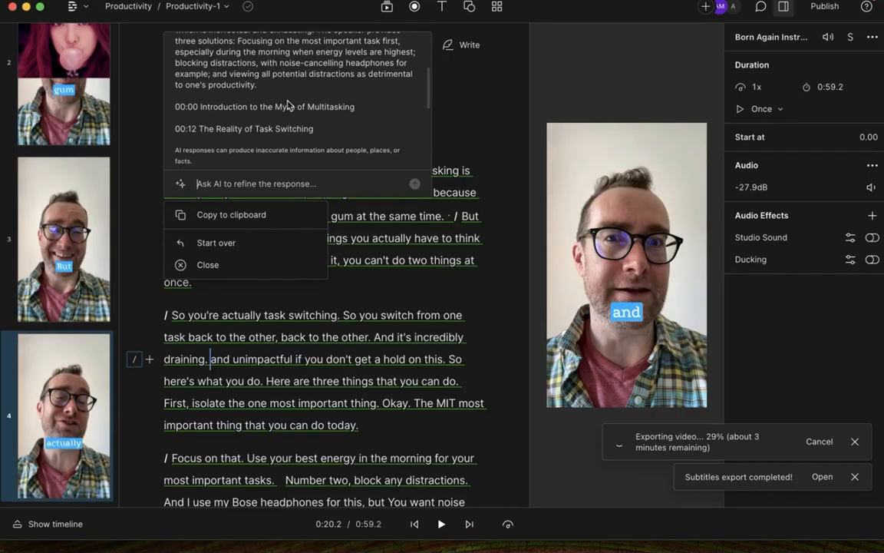
{"action": "scroll", "coordinate": [290, 105], "scroll_direction": "down", "scroll_amount": 1}
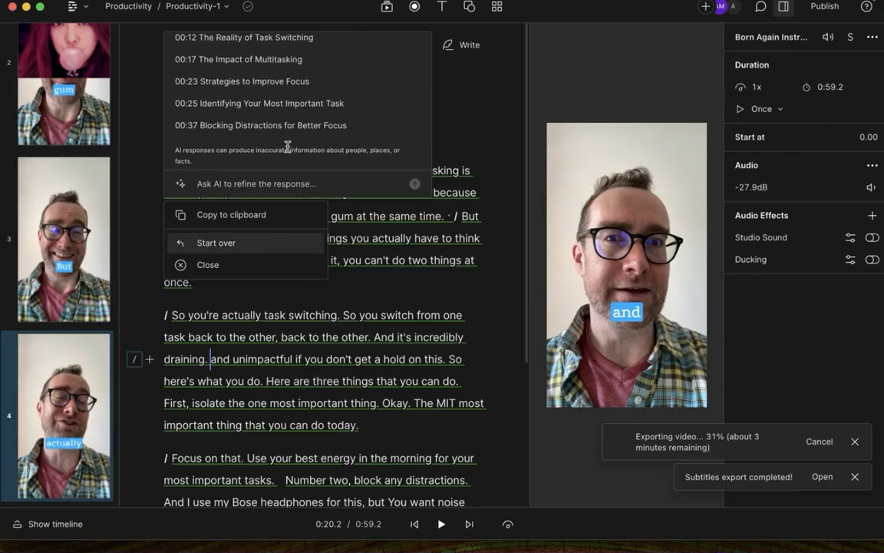
{"action": "scroll", "coordinate": [287, 106], "scroll_direction": "up", "scroll_amount": 3}
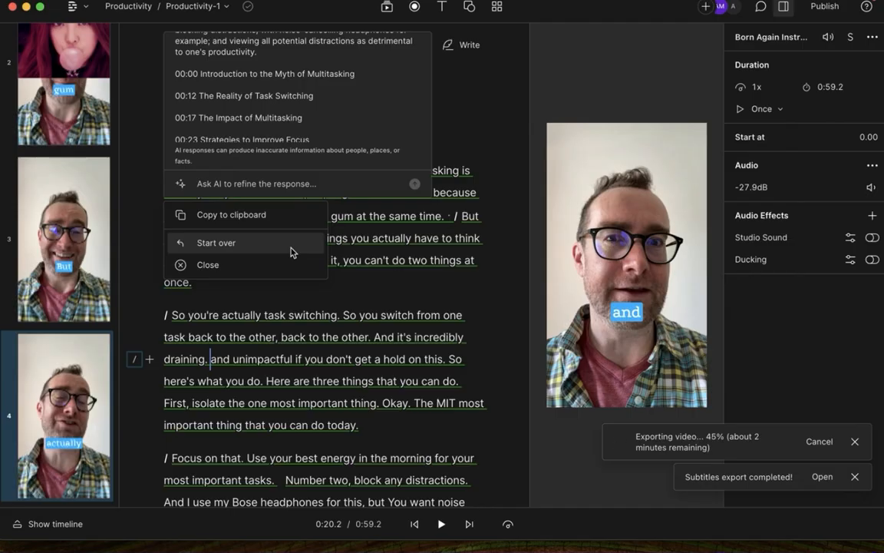
- Search the stock videos for "task", look through the clips, and close the media library
{"action": "left_click", "coordinate": [387, 9]}
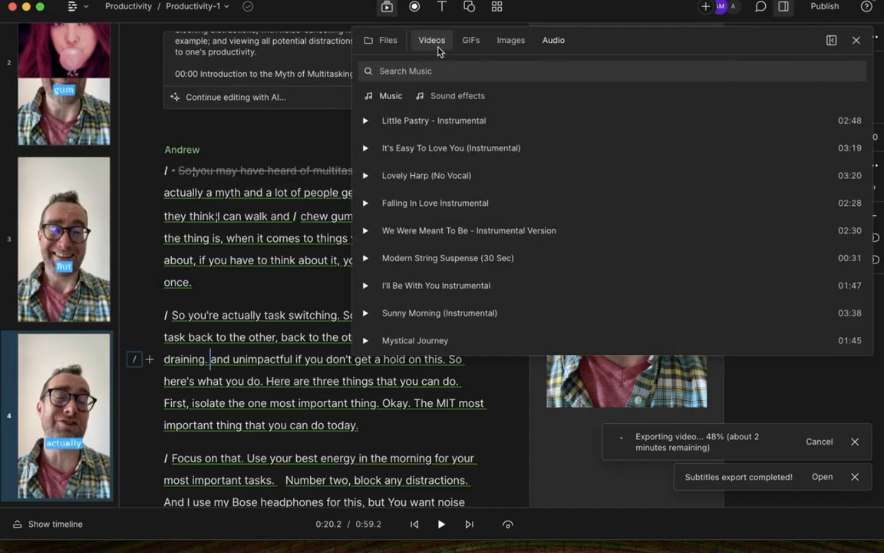
{"action": "left_click", "coordinate": [438, 43]}
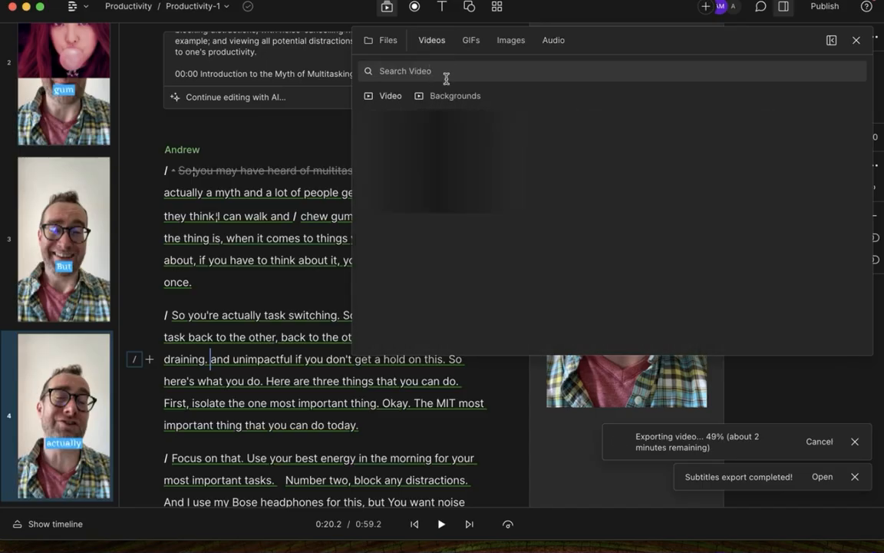
{"action": "type", "text": "task"}
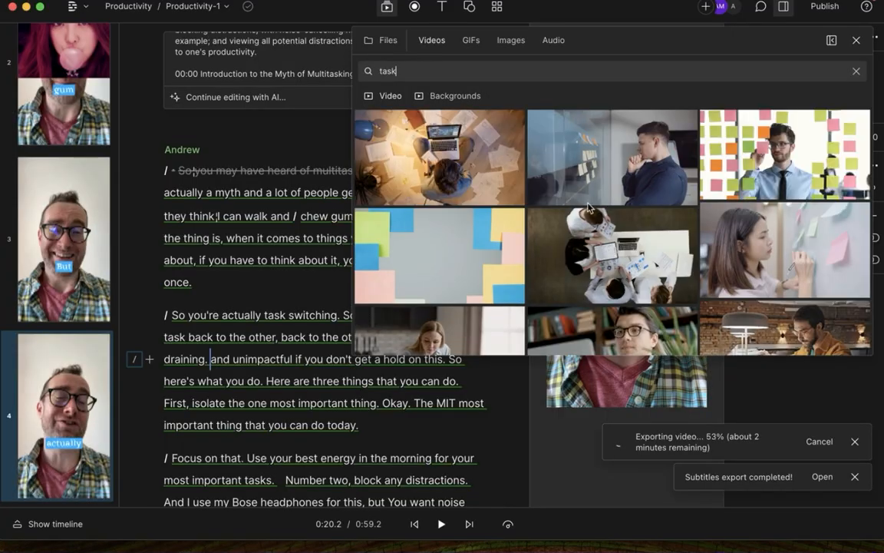
{"action": "scroll", "coordinate": [591, 211], "scroll_direction": "down", "scroll_amount": 5}
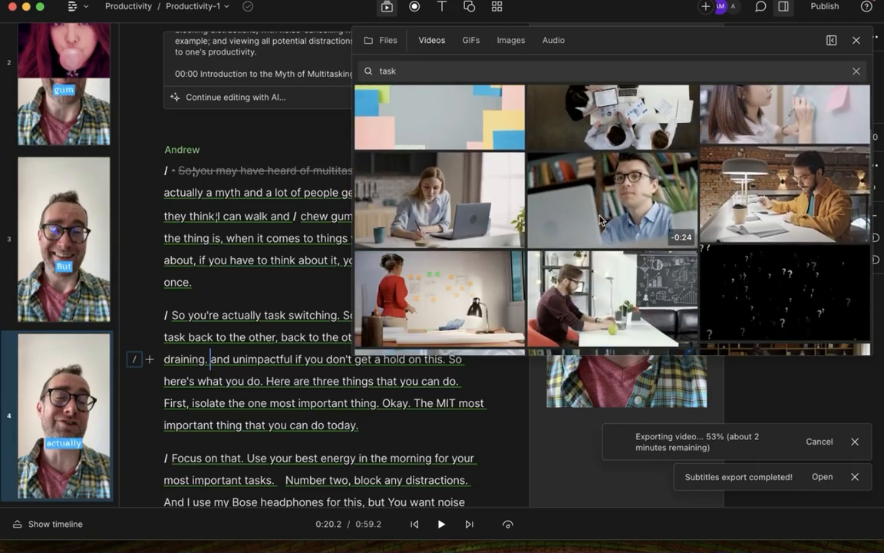
{"action": "scroll", "coordinate": [601, 221], "scroll_direction": "down", "scroll_amount": 5}
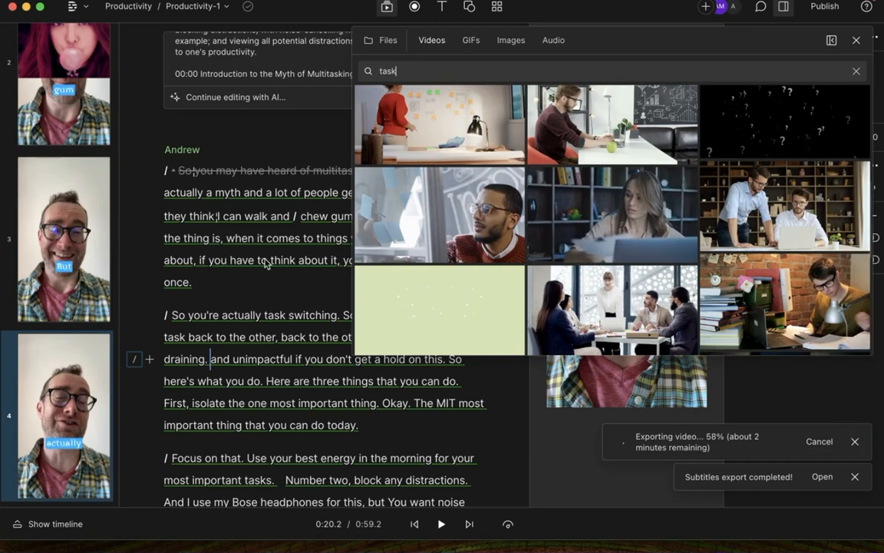
{"action": "left_click", "coordinate": [267, 264]}
- Split the task-switching paragraph into new scenes before "So you switch from one" and before "And it's incredibly draining"
{"action": "scroll", "coordinate": [260, 295], "scroll_direction": "down", "scroll_amount": 2}
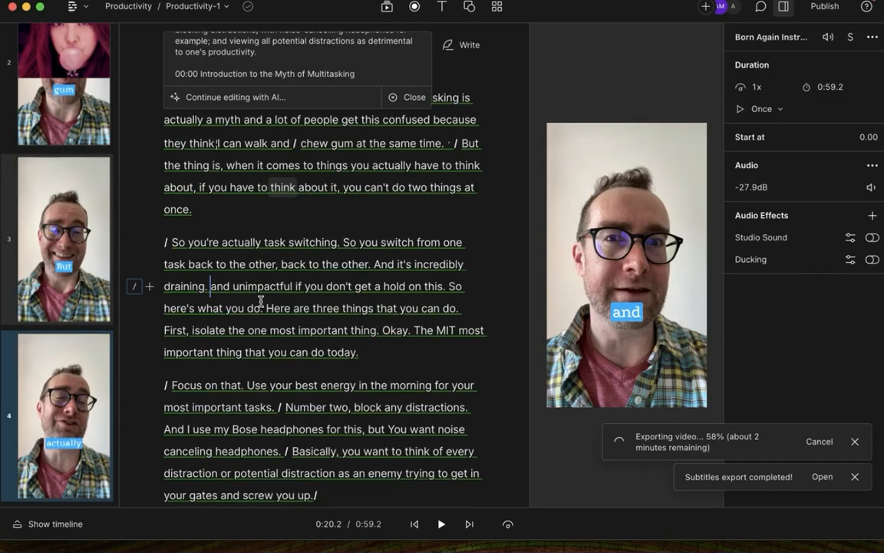
{"action": "scroll", "coordinate": [272, 309], "scroll_direction": "down", "scroll_amount": 2}
{"action": "scroll", "coordinate": [273, 310], "scroll_direction": "up", "scroll_amount": 2}
{"action": "left_click", "coordinate": [267, 201]}
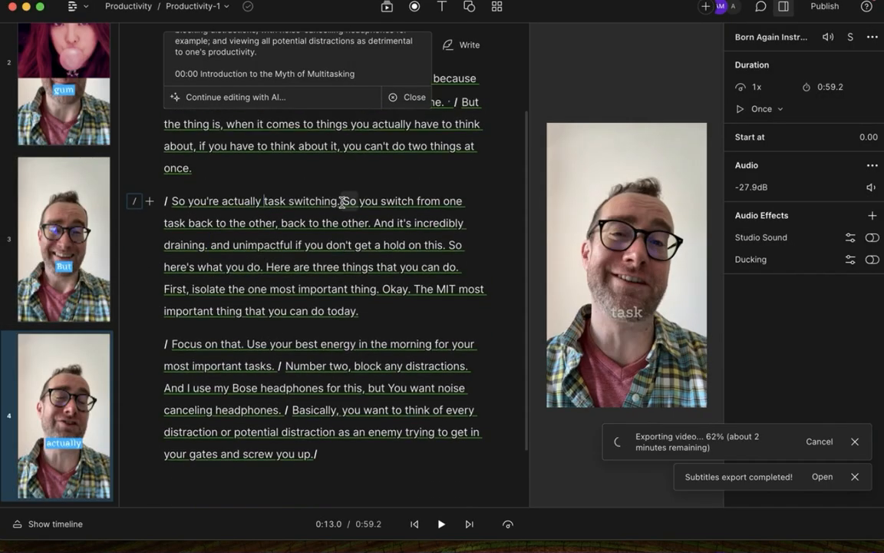
{"action": "left_click", "coordinate": [343, 203]}
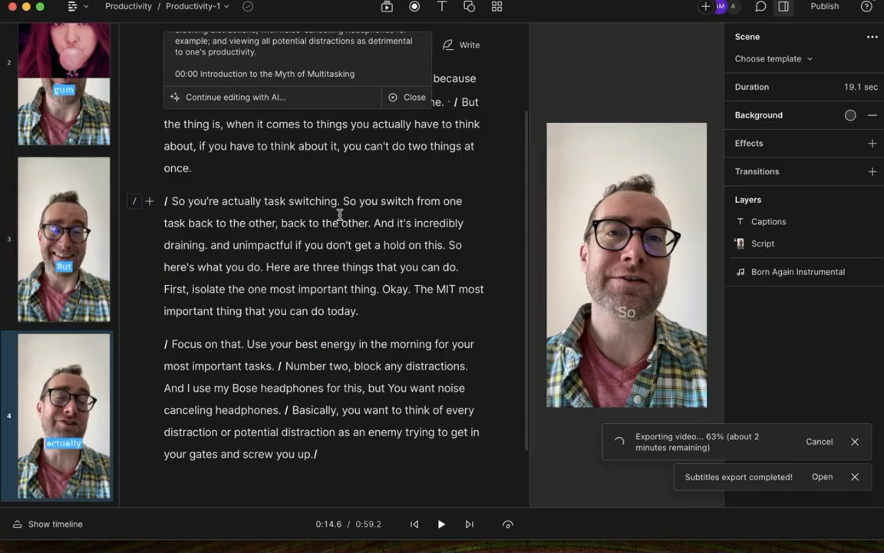
{"action": "key", "text": "slash"}
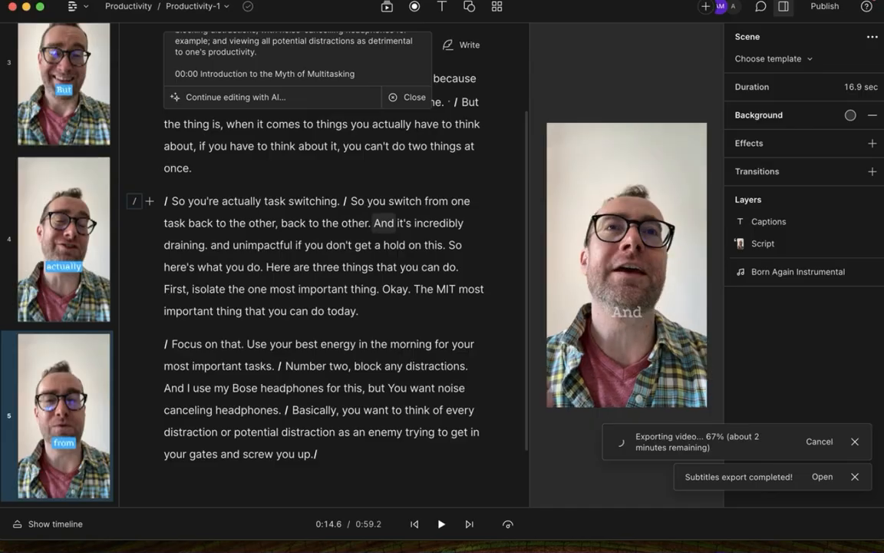
{"action": "left_click", "coordinate": [374, 223]}
{"action": "key", "text": "/"}
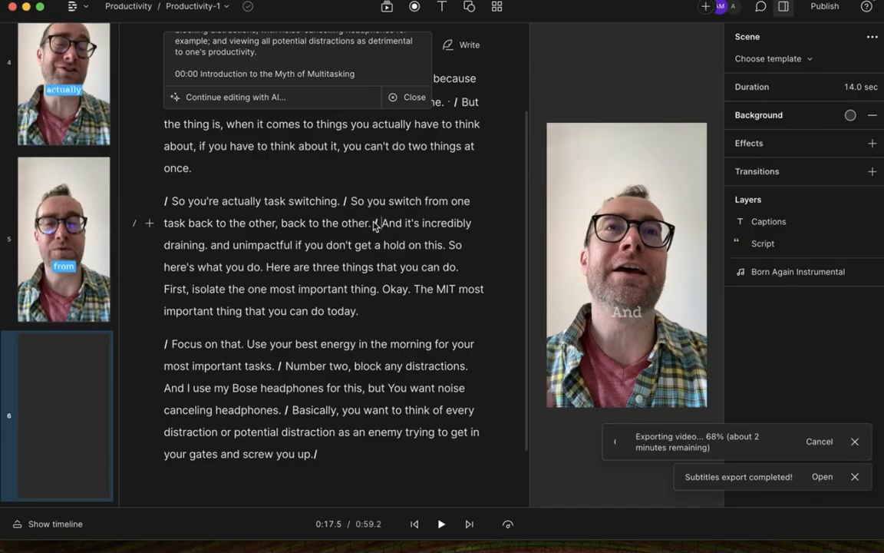
- Add the stock clip of the woman working at a laptop to the "So you switch from one task" scene and cancel the running video export
{"action": "left_click", "coordinate": [388, 9]}
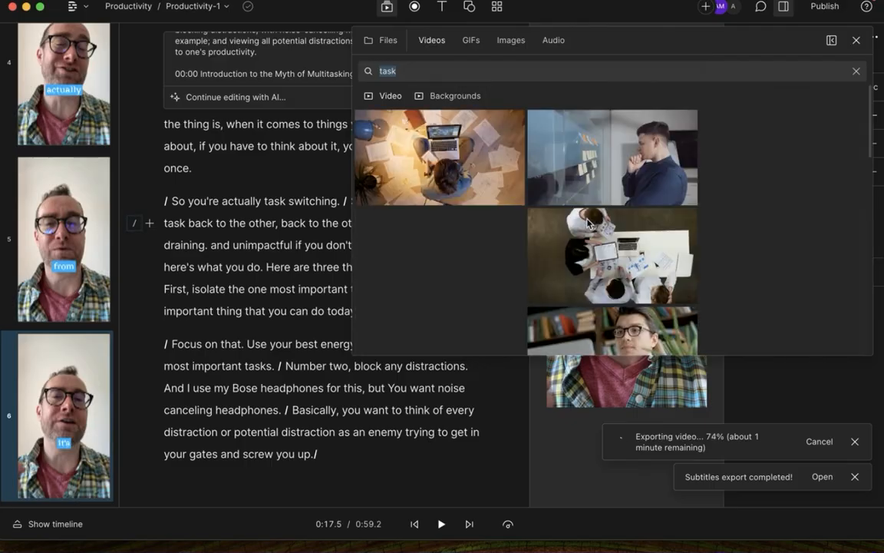
{"action": "scroll", "coordinate": [599, 238], "scroll_direction": "down", "scroll_amount": 6}
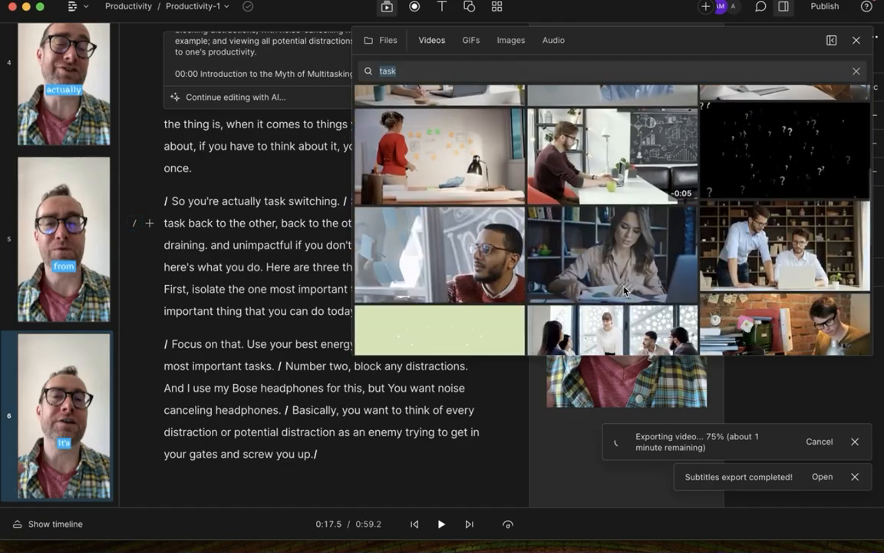
{"action": "mouse_move", "coordinate": [619, 257]}
{"action": "left_mouse_down"}
{"action": "mouse_move", "coordinate": [506, 230]}
{"action": "mouse_move", "coordinate": [370, 217]}
{"action": "mouse_move", "coordinate": [392, 212]}
{"action": "mouse_move", "coordinate": [358, 197]}
{"action": "mouse_move", "coordinate": [365, 200]}
{"action": "left_mouse_up"}
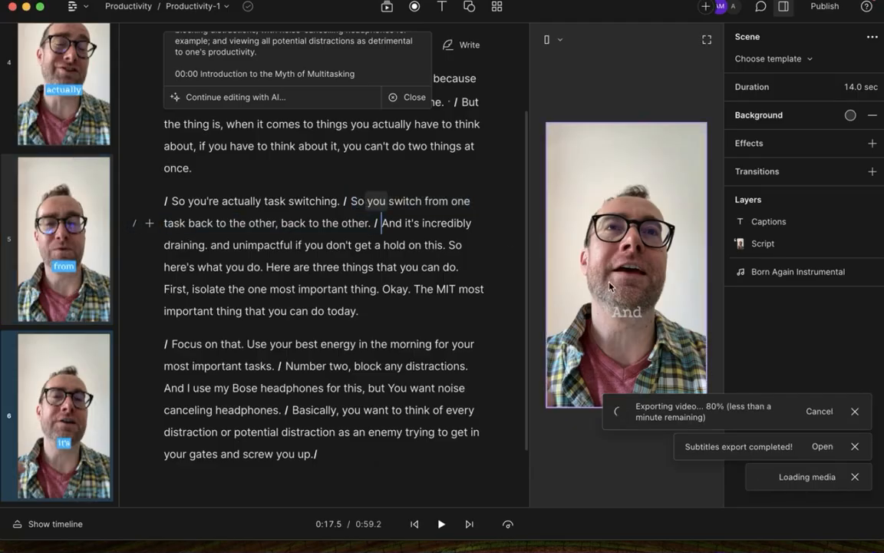
{"action": "left_click", "coordinate": [819, 411]}
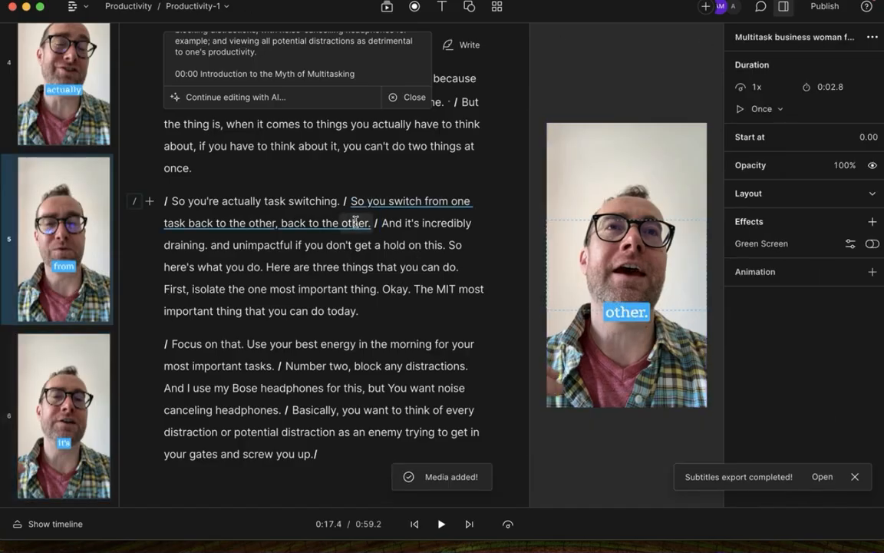
- Enlarge the stock clip of the woman to fill the vertical frame and reposition it so her face stays in view
{"action": "left_click_drag", "start_coordinate": [545, 221], "coordinate": [382, 132]}
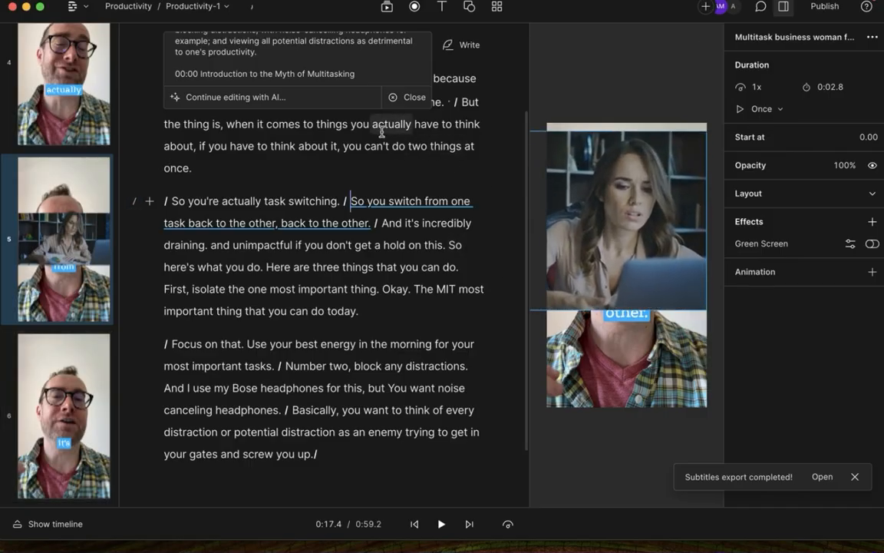
{"action": "left_click_drag", "start_coordinate": [706, 311], "coordinate": [825, 489]}
{"action": "left_click_drag", "start_coordinate": [621, 322], "coordinate": [593, 360]}
{"action": "left_click_drag", "start_coordinate": [641, 159], "coordinate": [634, 121]}
{"action": "left_click_drag", "start_coordinate": [630, 189], "coordinate": [611, 194]}
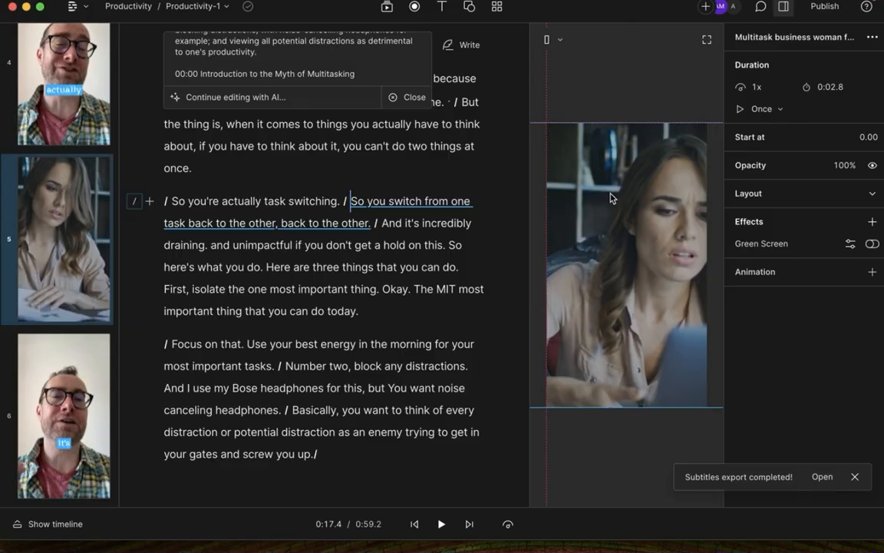
- Play the video from the end of "task switching" through the new stock clip scene to check it
{"action": "left_click", "coordinate": [342, 200]}
{"action": "key", "text": "space"}
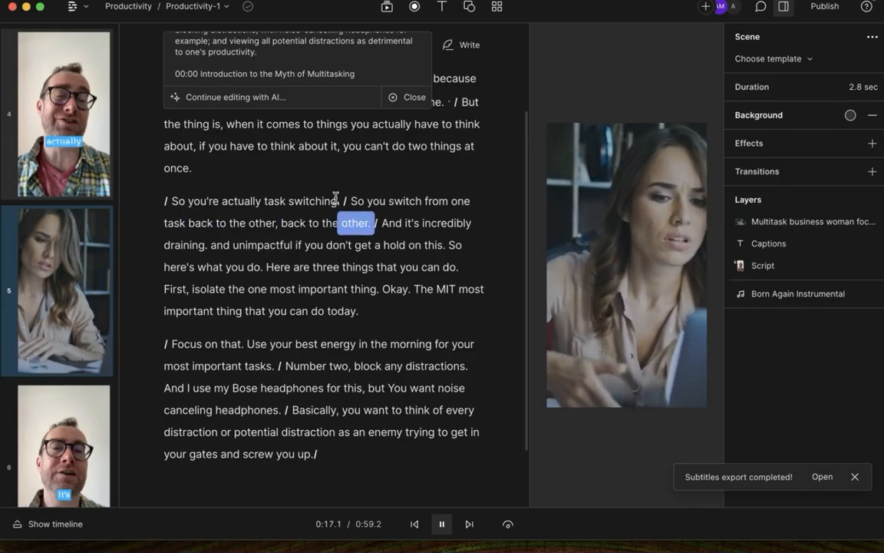
{"action": "key", "text": "space"}
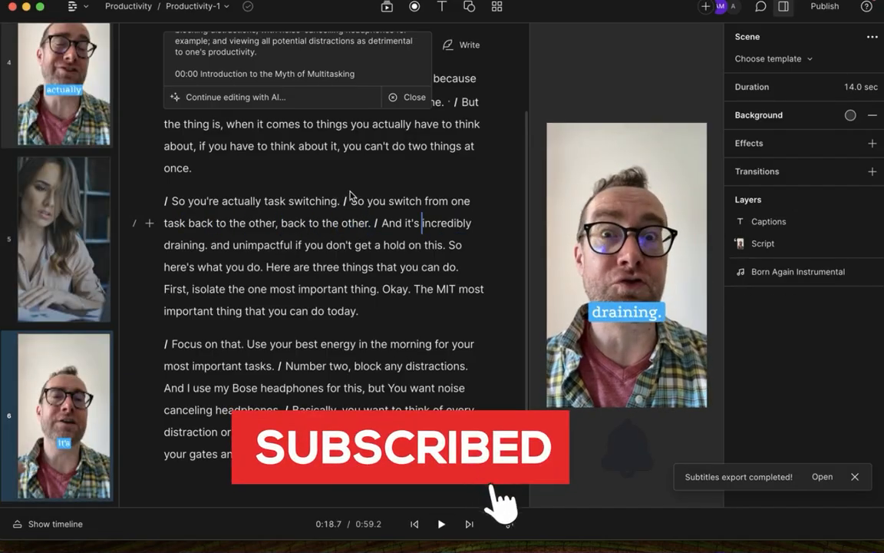